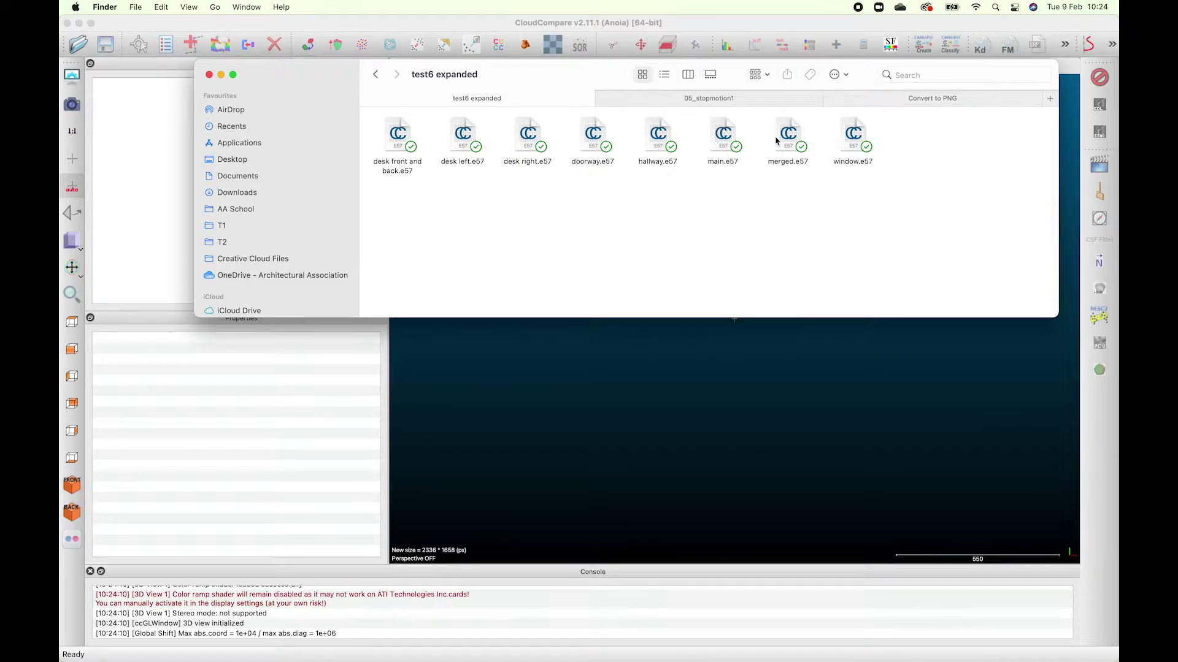
- Load main.e57 from the test6 expanded folder into CloudCompare's 3D view
left_click(730, 139)
left_click_drag(659, 377, 656, 380)
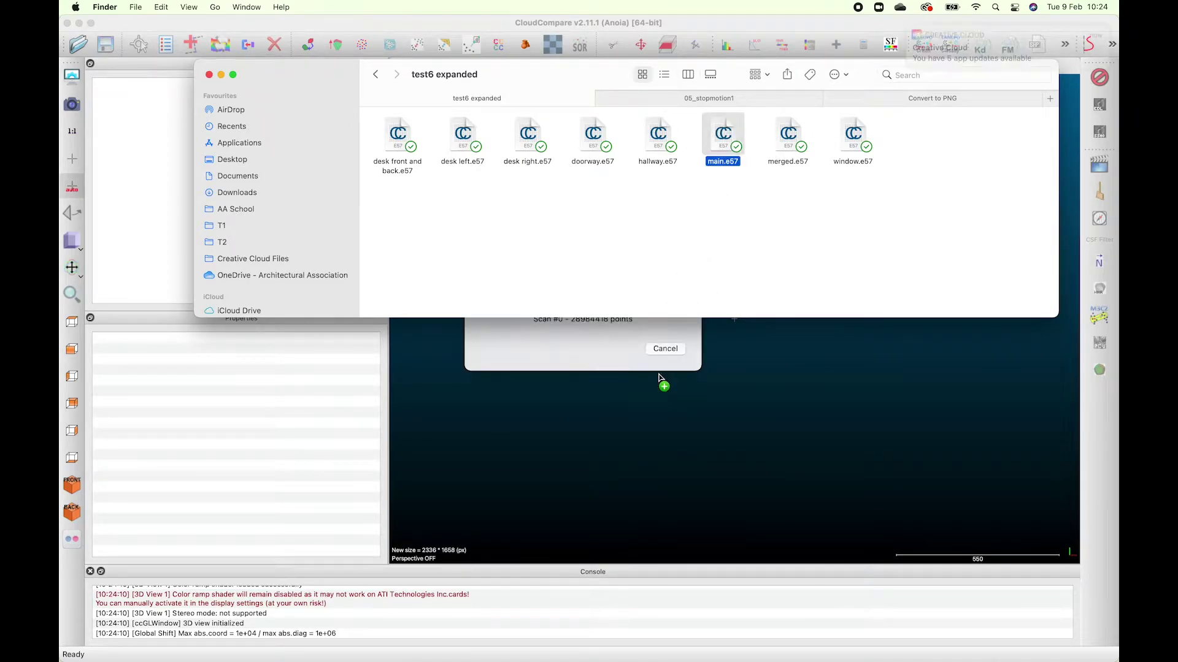
scroll(779, 311, "up", 2)
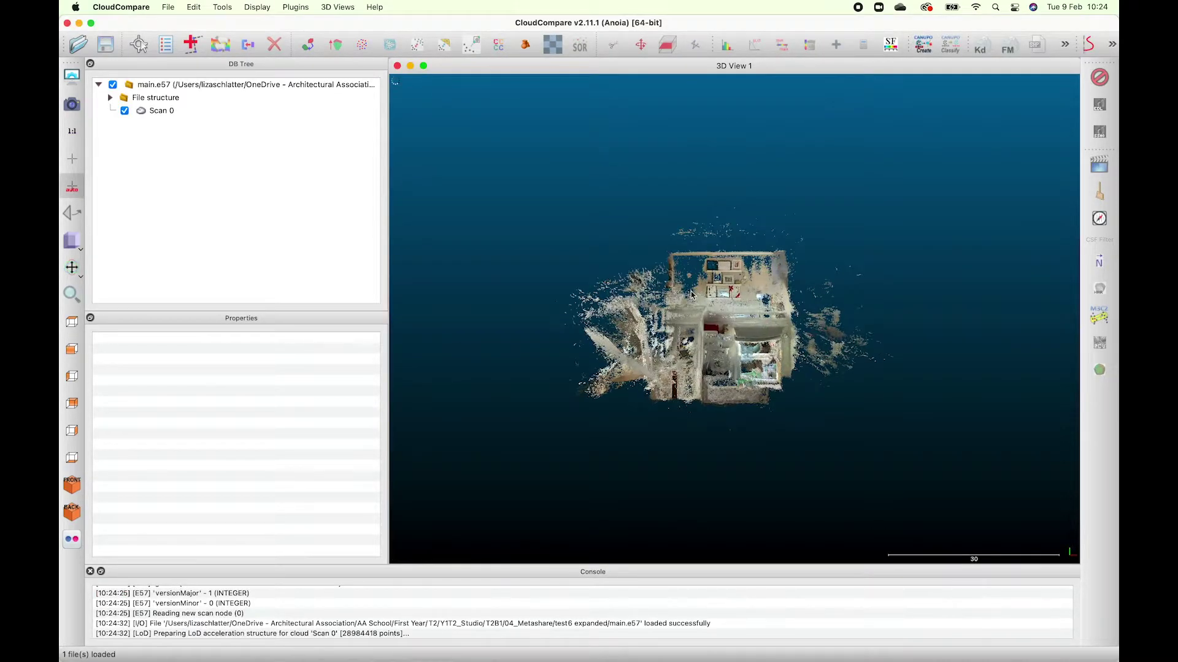
- Inspect the overall shape and orientation of the loaded point cloud
scroll(780, 311, "down", 3)
scroll(691, 295, "up", 3)
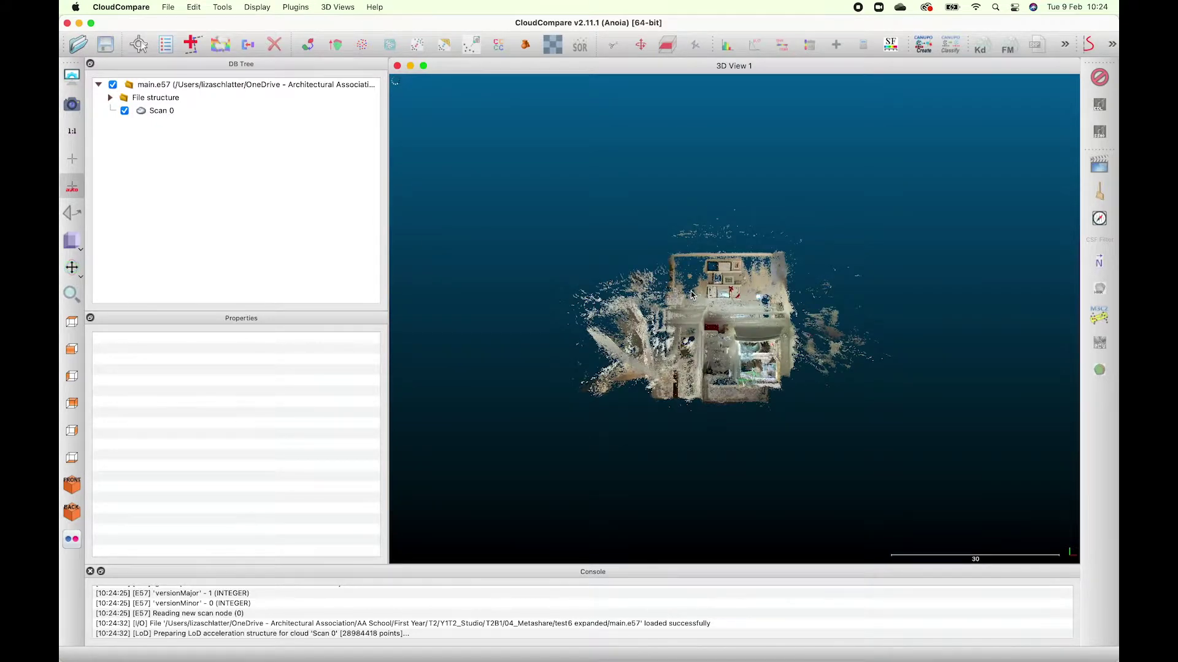
scroll(691, 295, "up", 2)
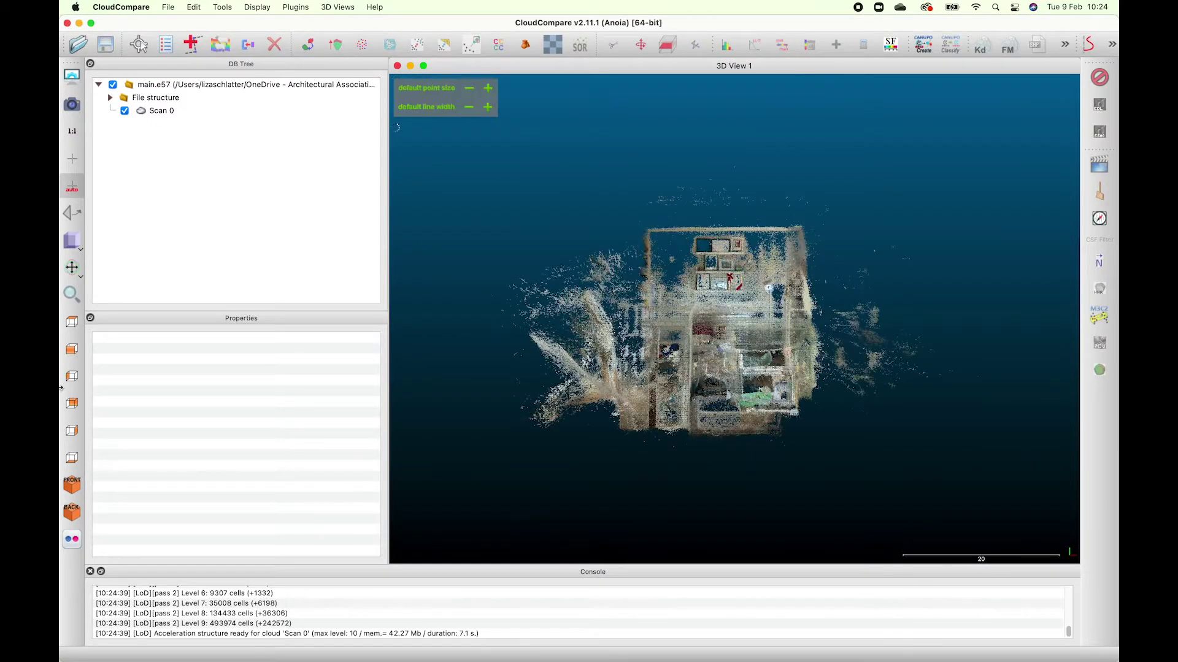
scroll(726, 313, "up", 2)
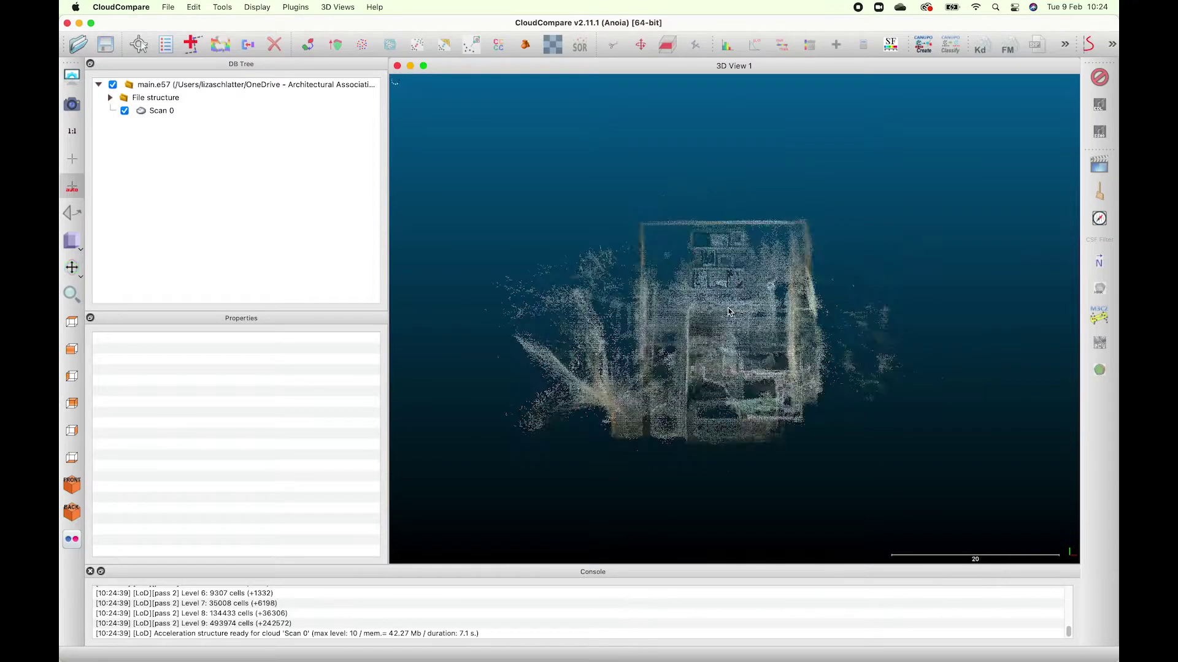
scroll(726, 314, "down", 2)
left_click_drag(728, 314, 533, 397)
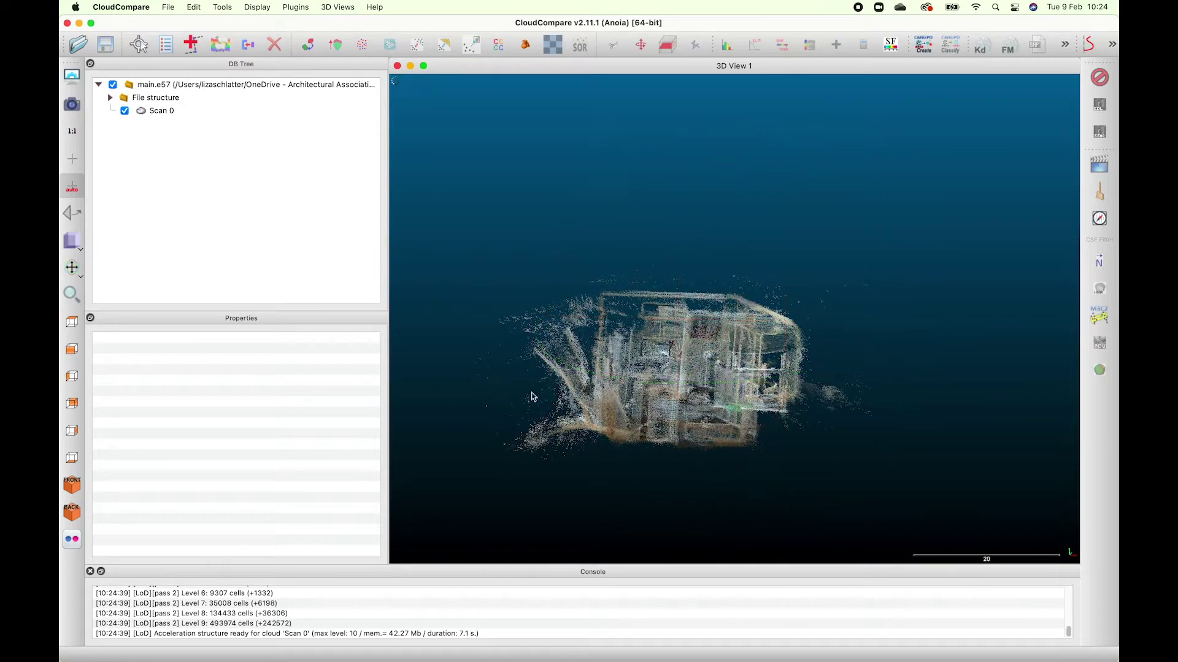
- Rotate Scan 0 about the X axis only, until the room's floor plan faces the top view
left_click(72, 323)
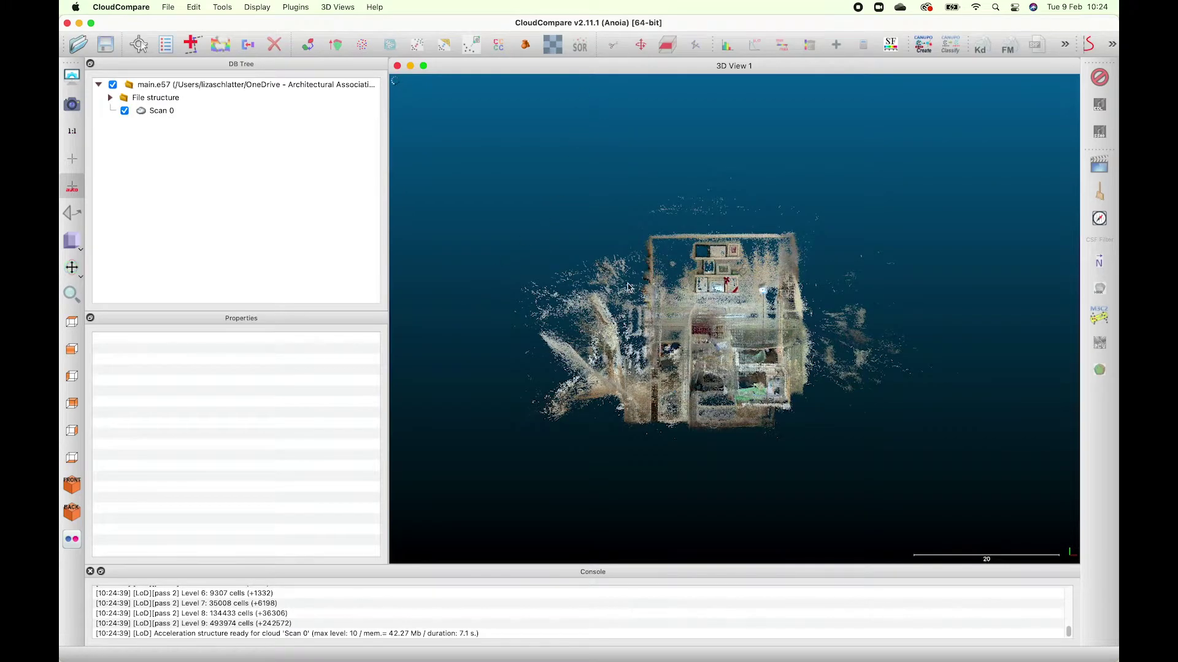
left_click(715, 345)
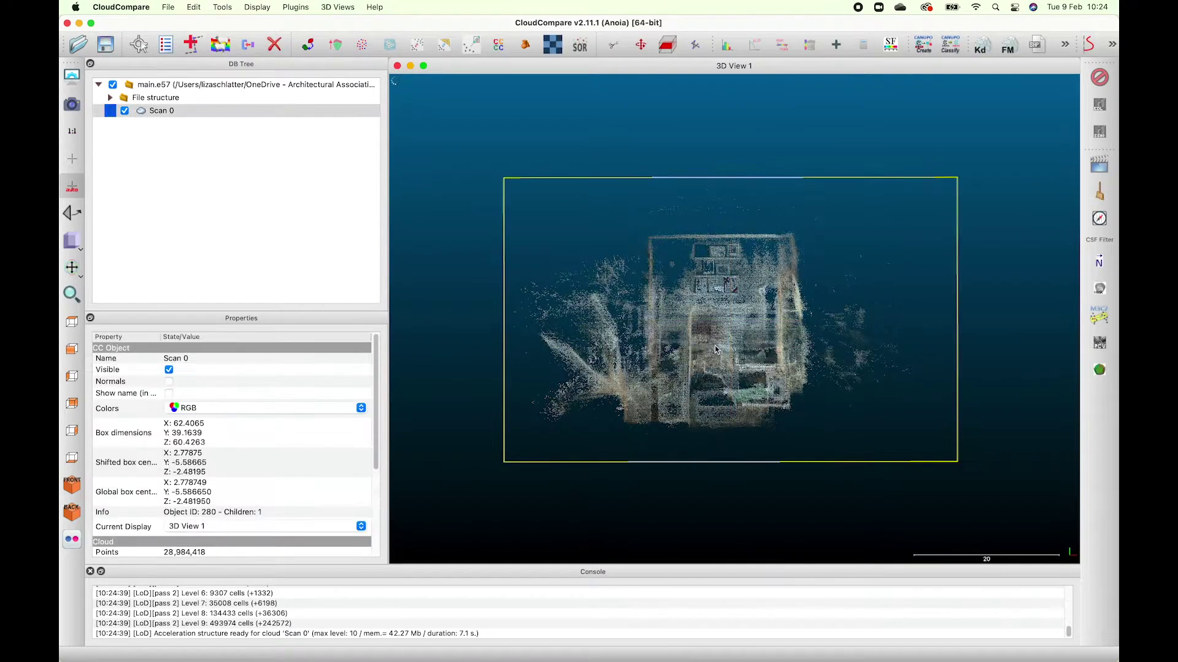
left_click(640, 45)
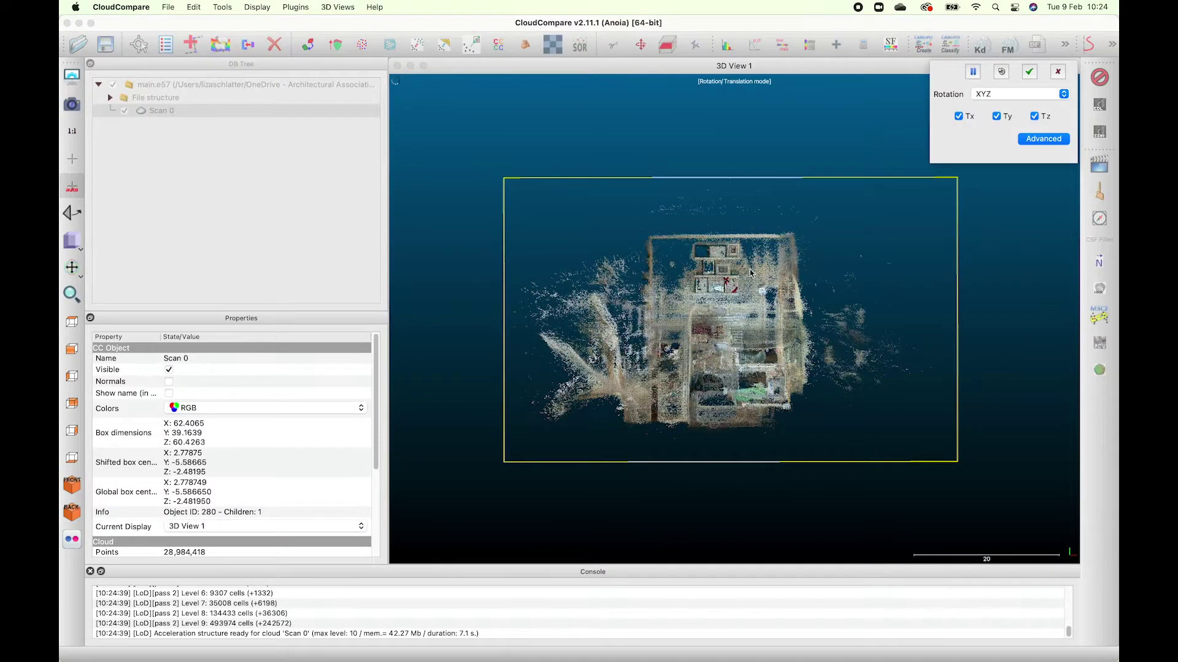
left_click(988, 94)
left_click(982, 108)
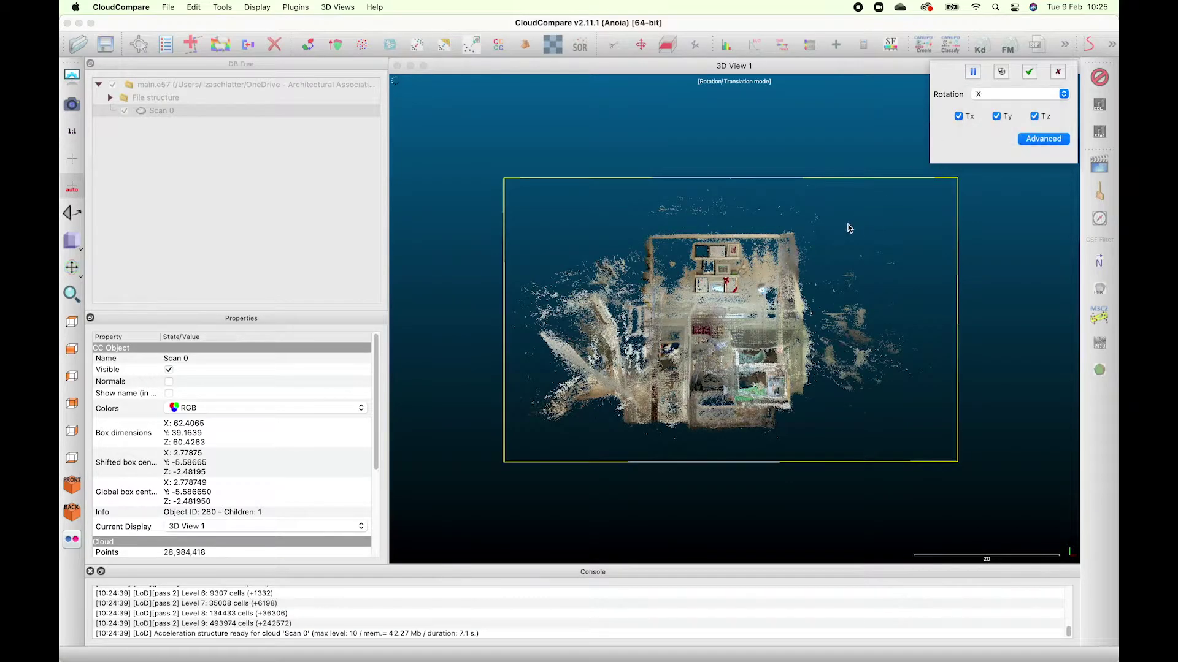
left_click_drag(846, 226, 838, 471)
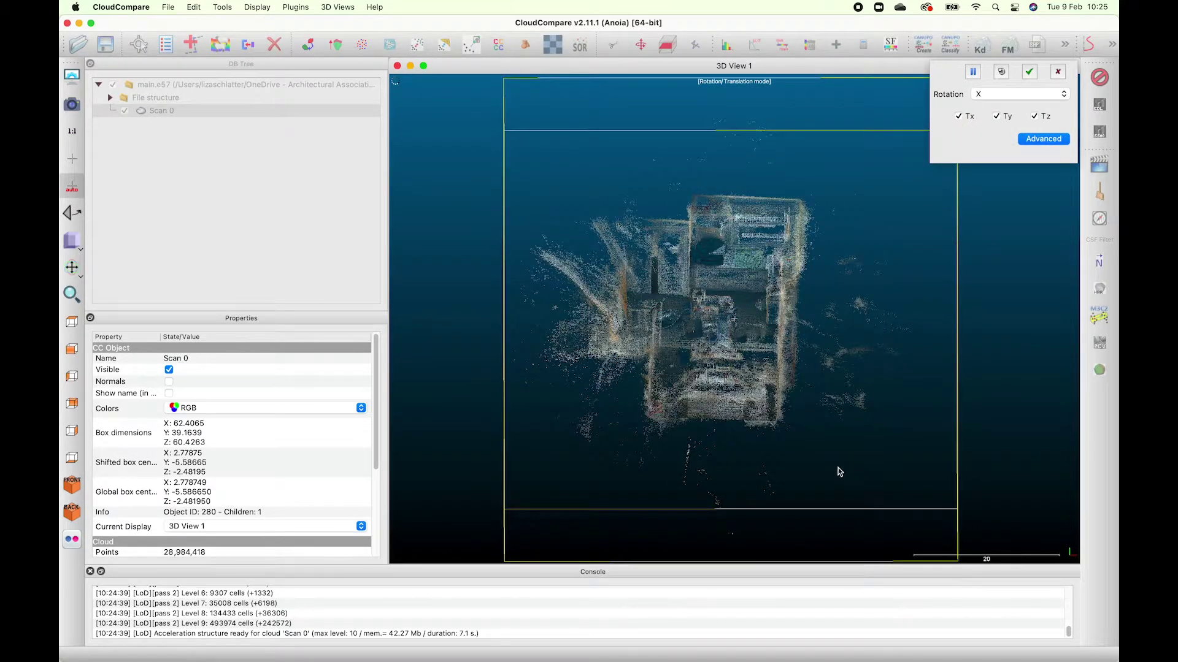
left_click_drag(754, 341, 763, 374)
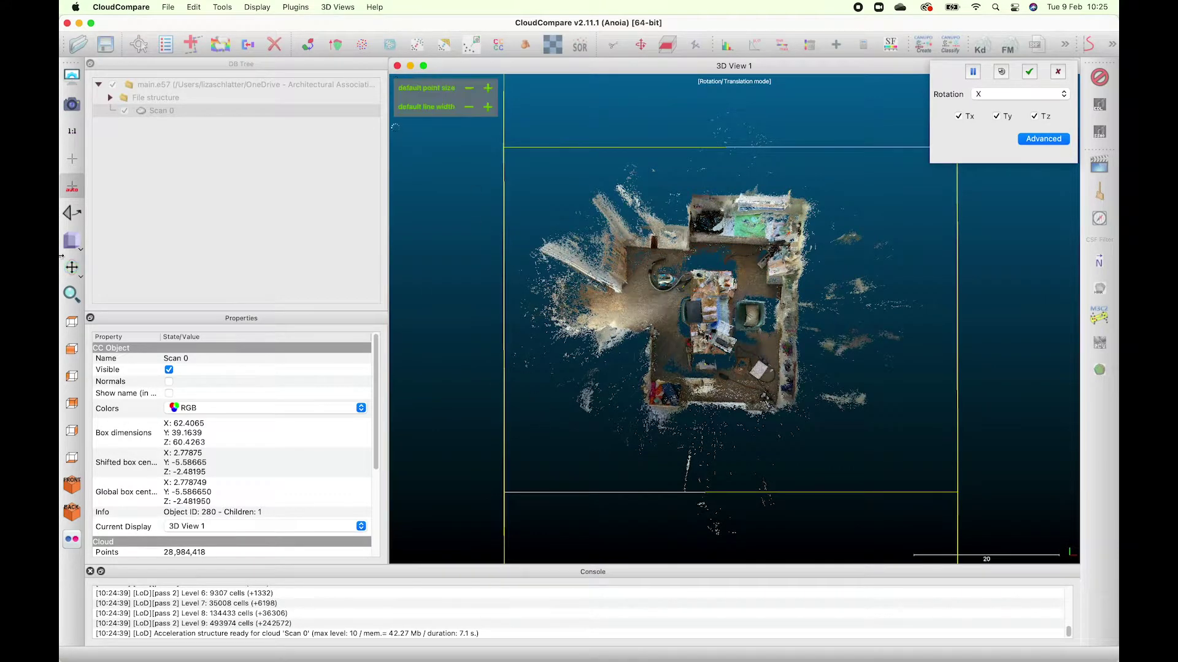
- Rotate Scan 0 about half a turn around the Y axis in the front view and apply the transformation
left_click(72, 349)
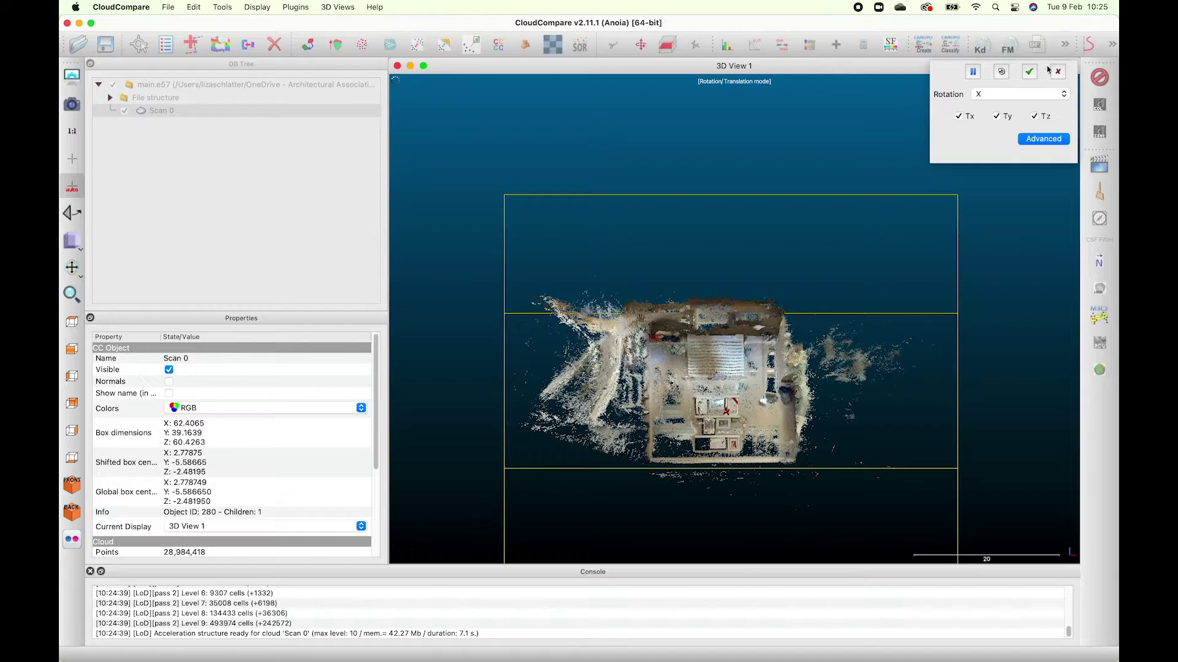
left_click(1036, 94)
left_click(1037, 105)
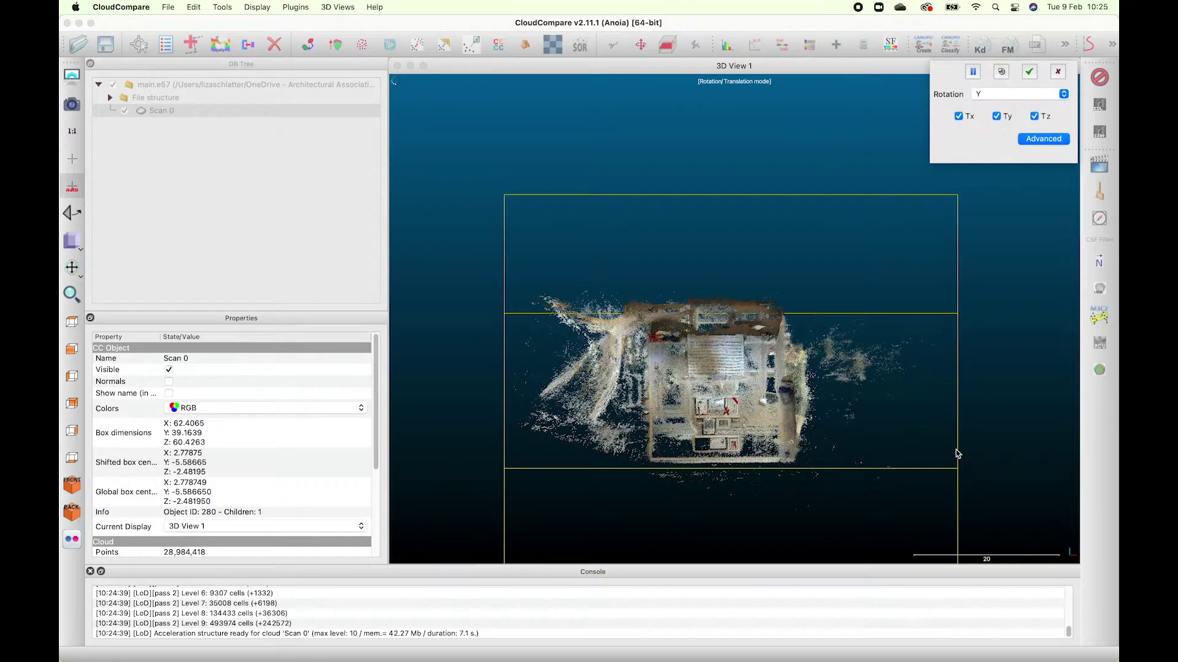
left_click_drag(955, 451, 564, 13)
left_click_drag(544, 465, 504, 271)
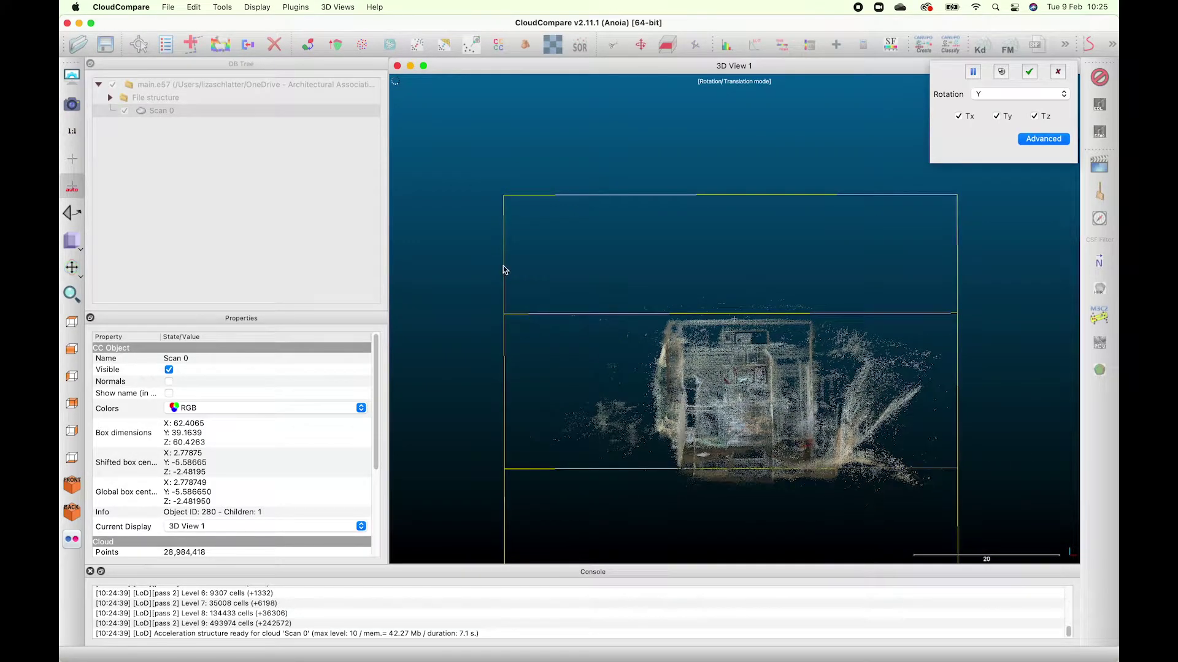
left_click(71, 376)
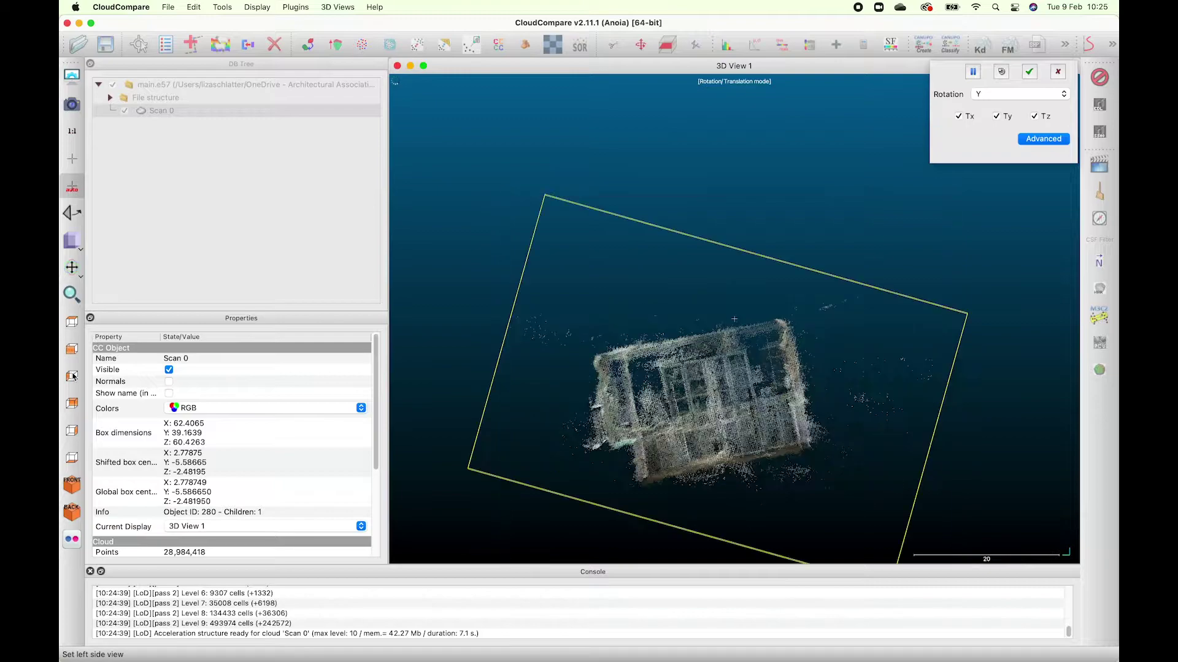
key("Return")
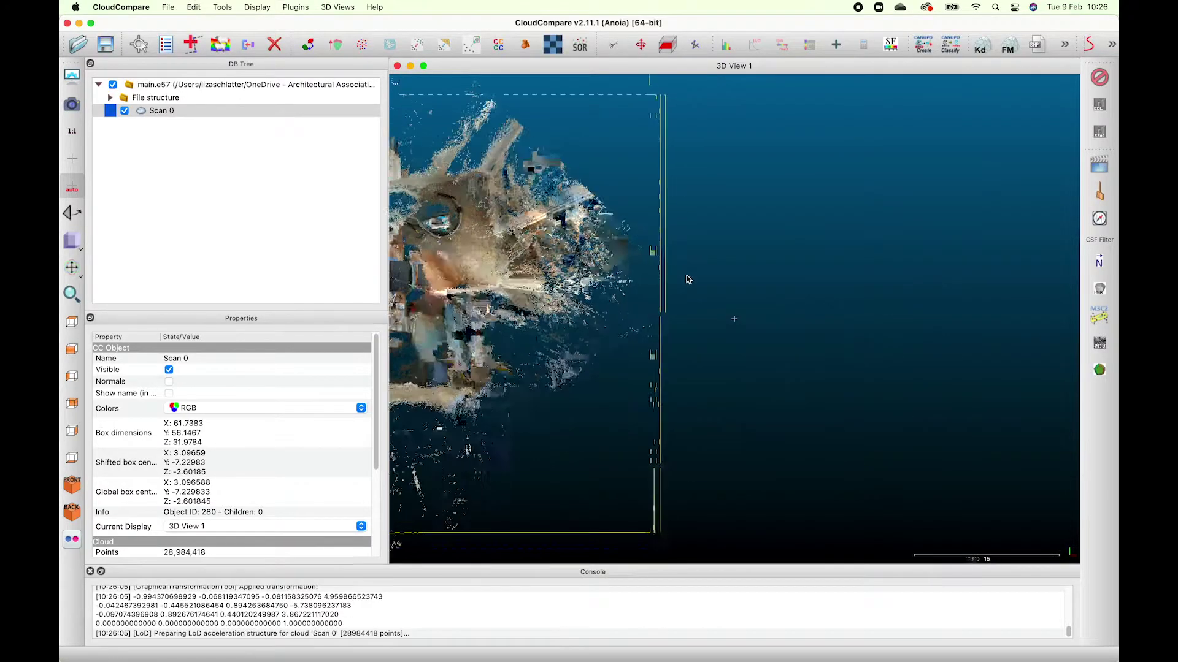
- Rotate Scan 0 slightly about the Z axis in the top view to square up the walls, and apply the transformation
scroll(686, 275, "down", 6)
right_click_drag(687, 275, 889, 298)
left_click(641, 44)
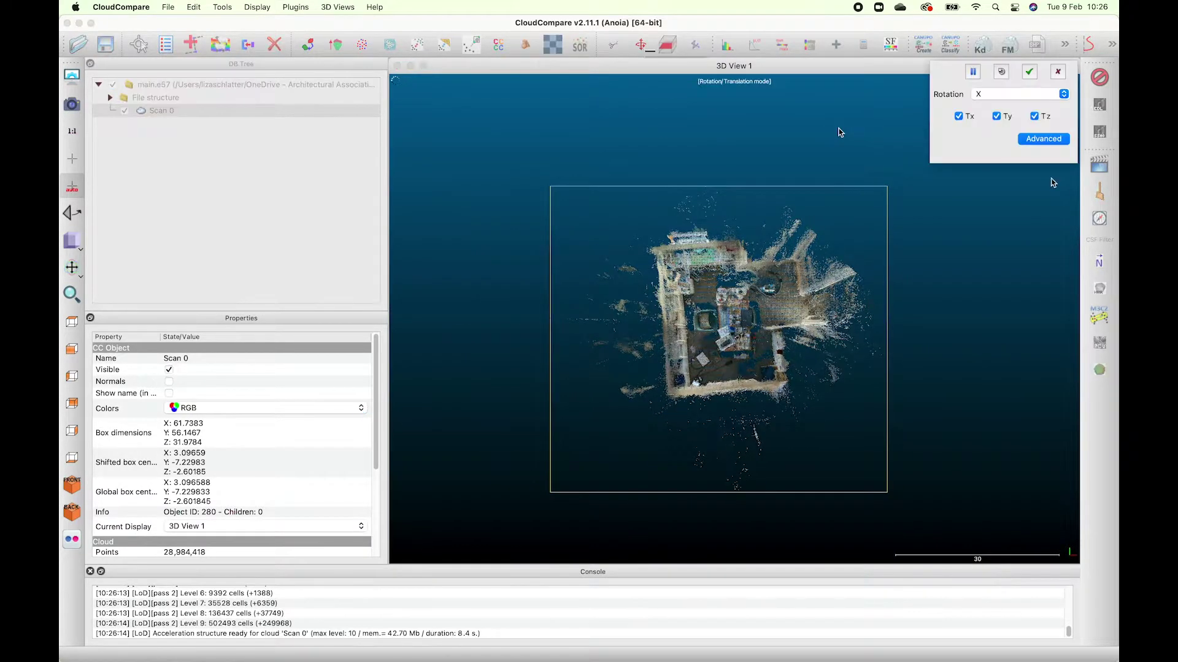
left_click(1036, 95)
left_click(1030, 127)
left_click(1020, 95)
left_click(1017, 84)
left_click_drag(932, 455, 921, 505)
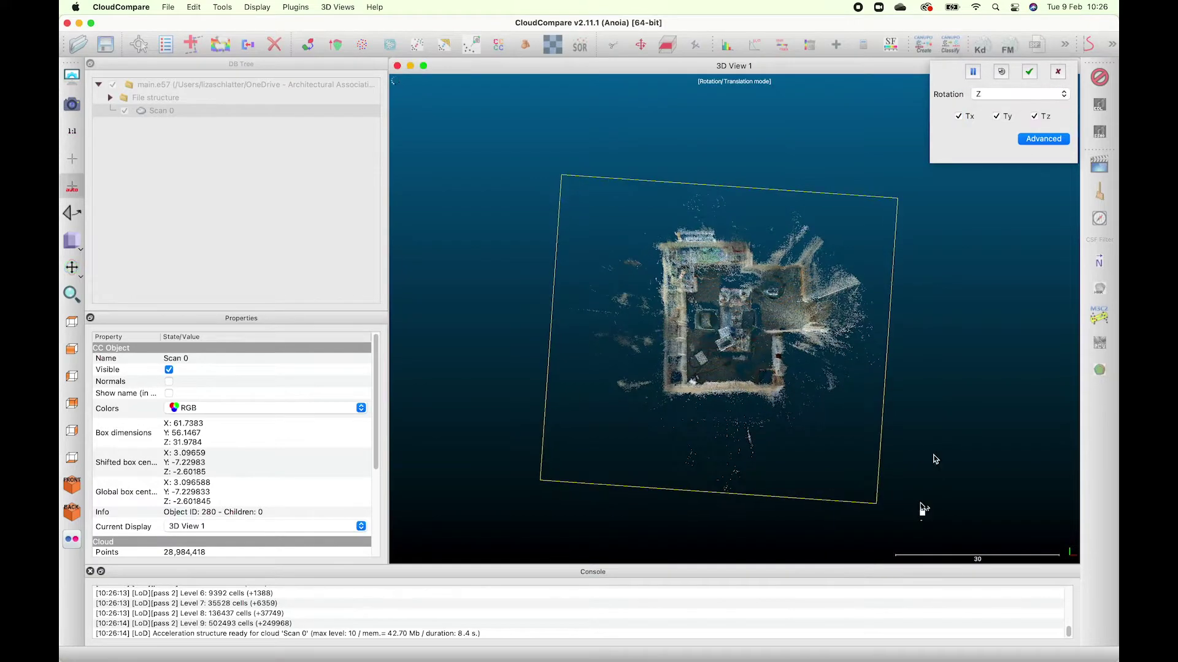
left_click(1029, 72)
- Level Scan 0 in the front view by rotating it slightly about the Y axis, and apply the transformation
left_click(72, 349)
left_click(641, 45)
left_click(1020, 94)
left_click(1015, 84)
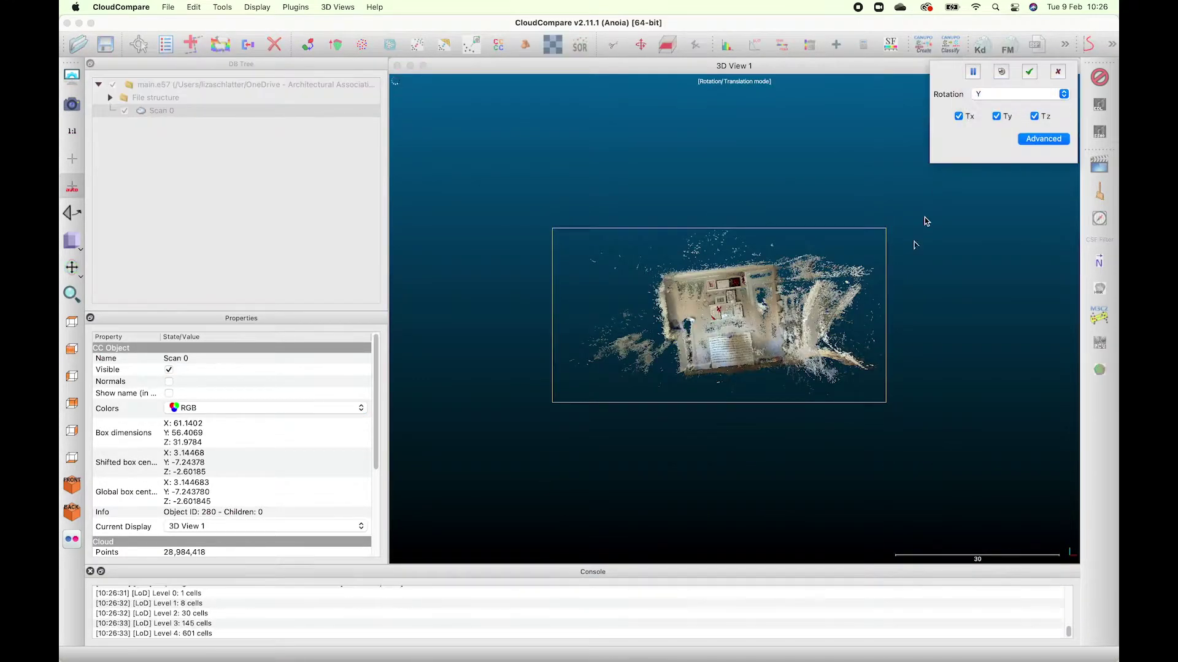
left_click_drag(926, 221, 907, 415)
key("Return")
- Check the scan's alignment from several sides, then fine-tune its Y-axis rotation in the back view and apply it
left_click(73, 378)
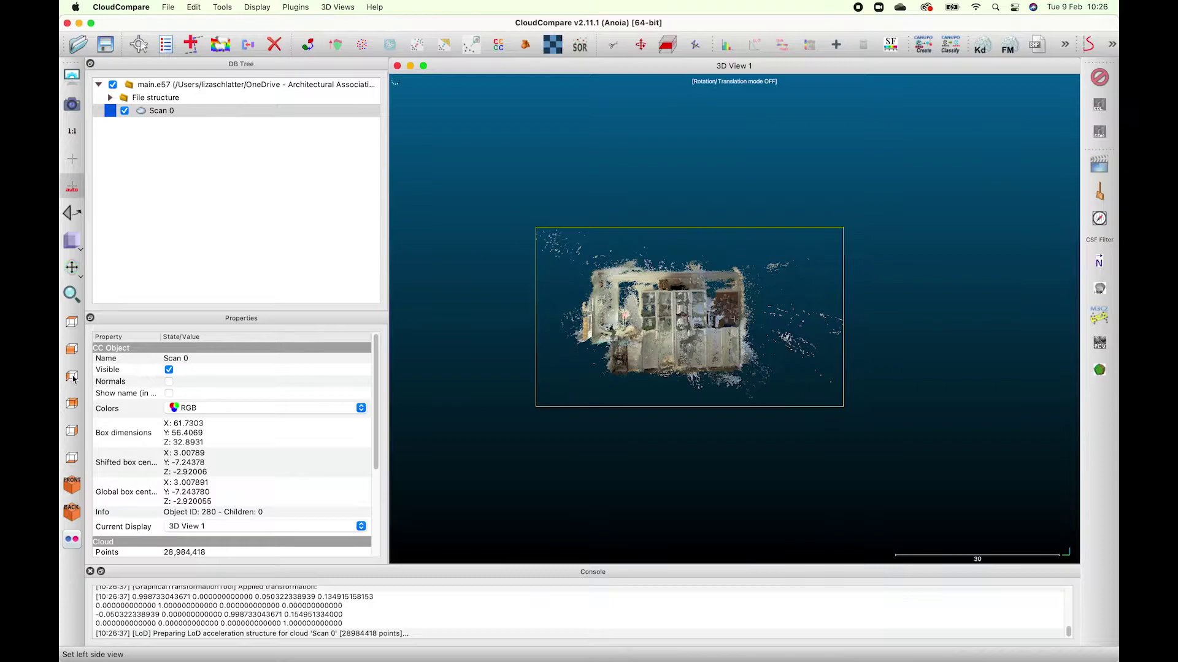
left_click(71, 322)
left_click(72, 376)
left_click(73, 404)
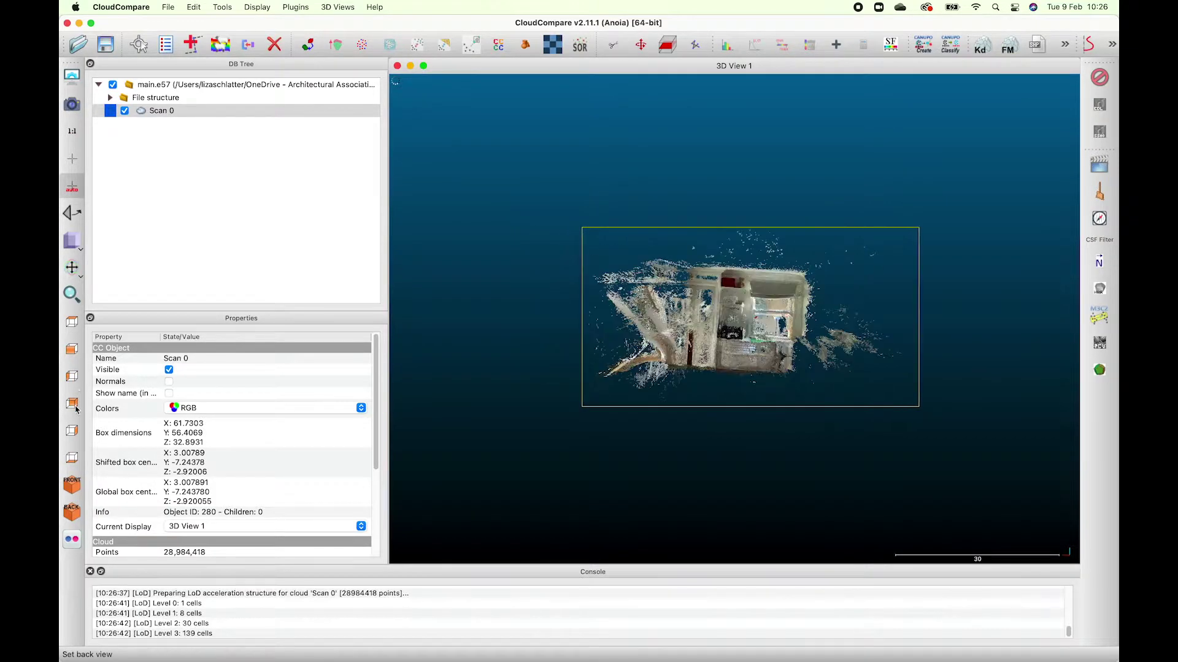
key("super+t")
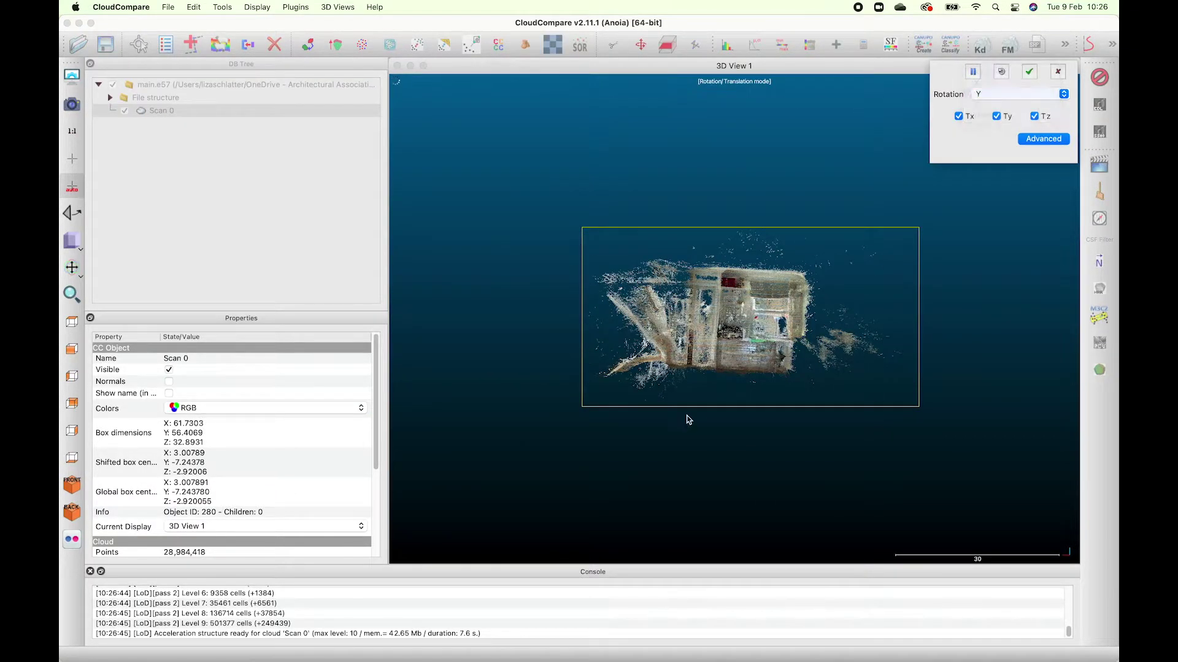
left_click(1016, 96)
left_click(1004, 93)
left_click_drag(570, 391, 578, 404)
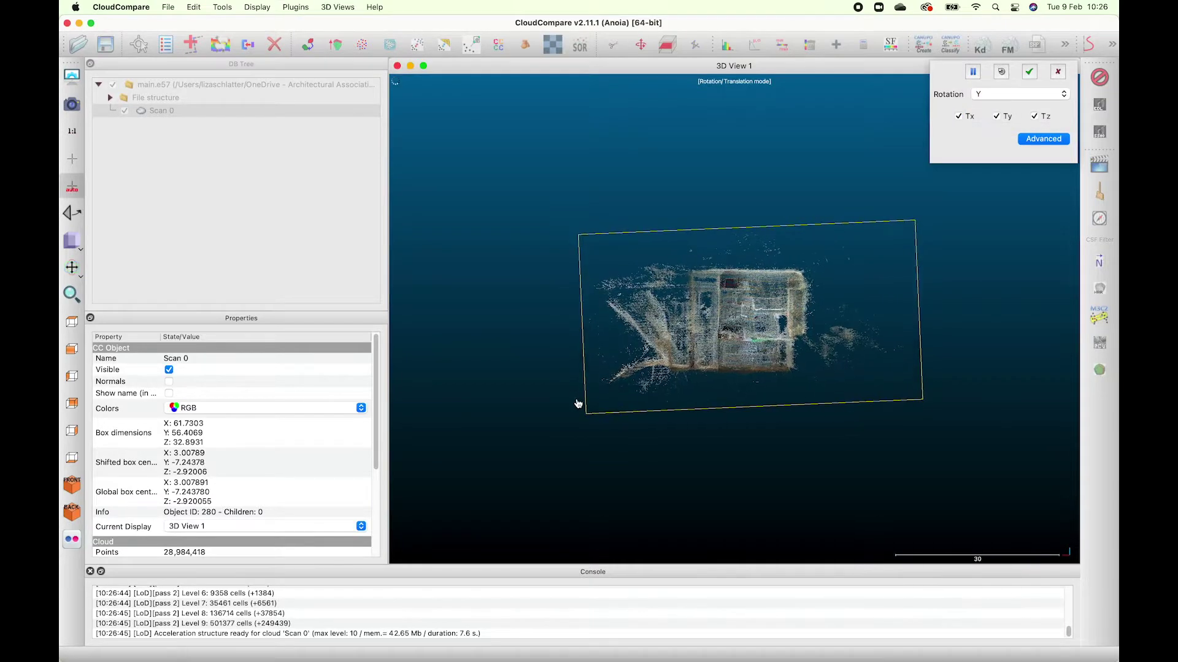
left_click(1029, 72)
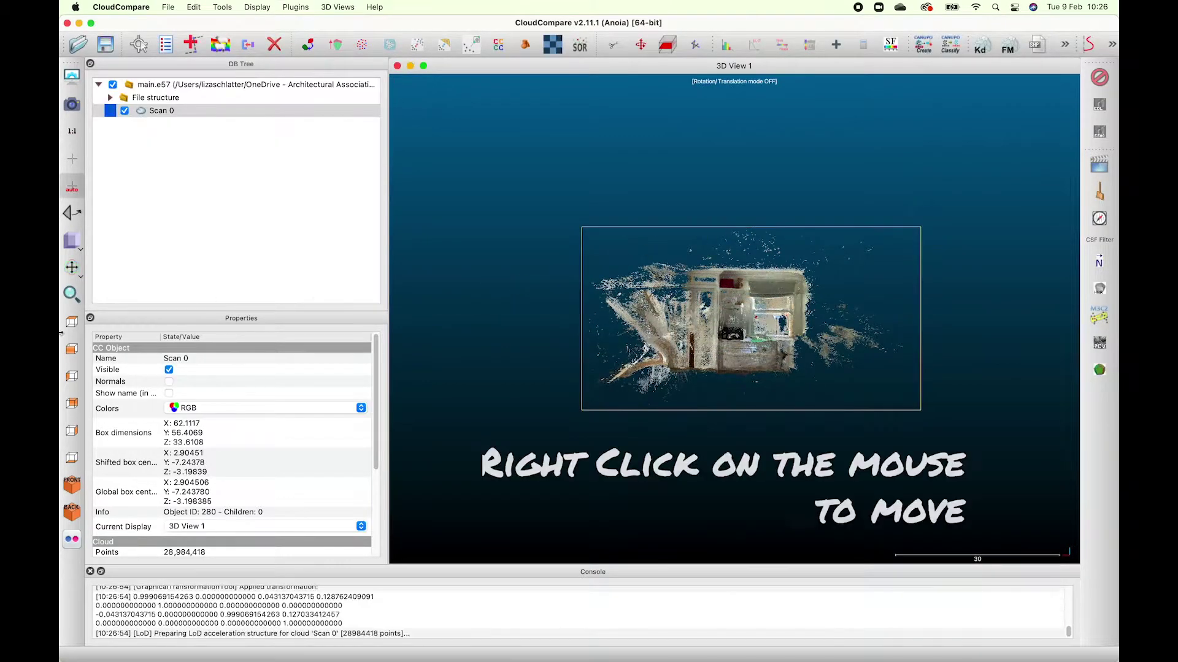
- Segment the central desk and its chairs out of Scan 0 in the top view, keeping the points inside a polygonal outline
left_click(72, 349)
left_click(72, 322)
right_click_drag(756, 366, 755, 287)
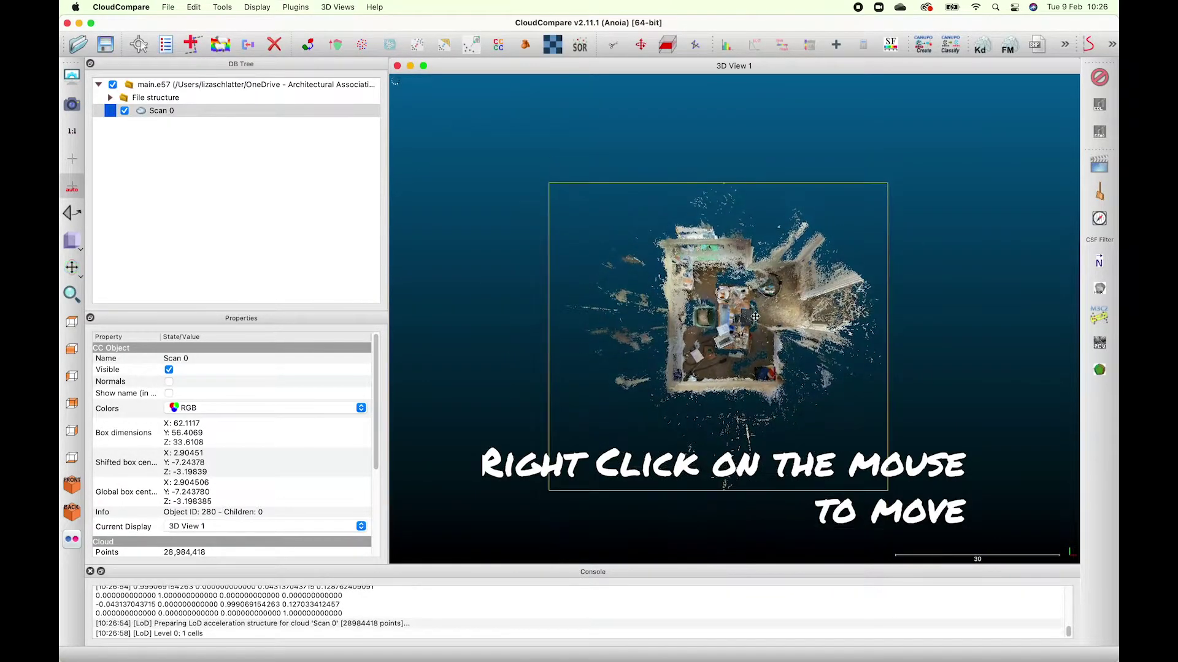
left_click(613, 46)
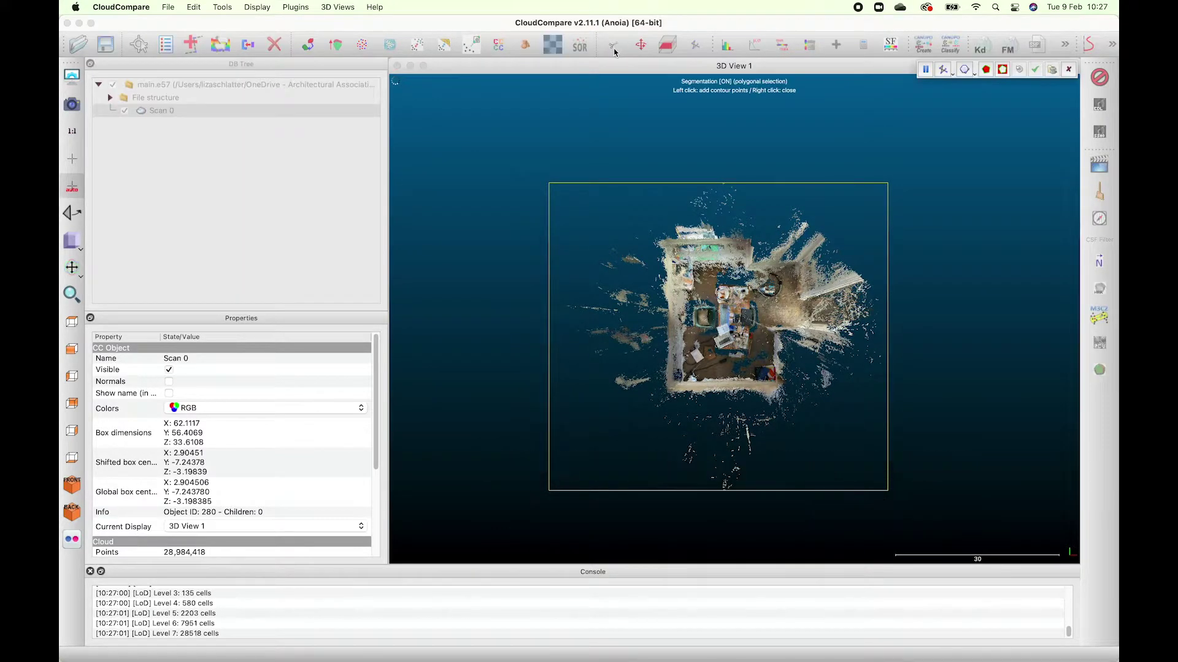
left_click(974, 73)
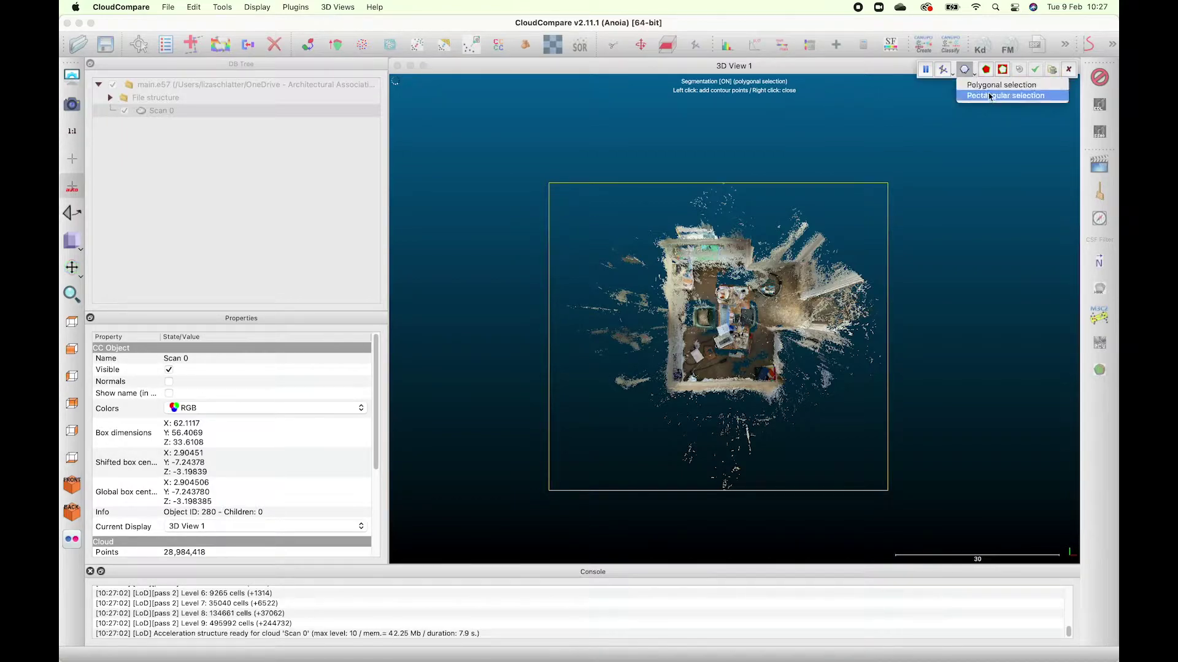
left_click(992, 86)
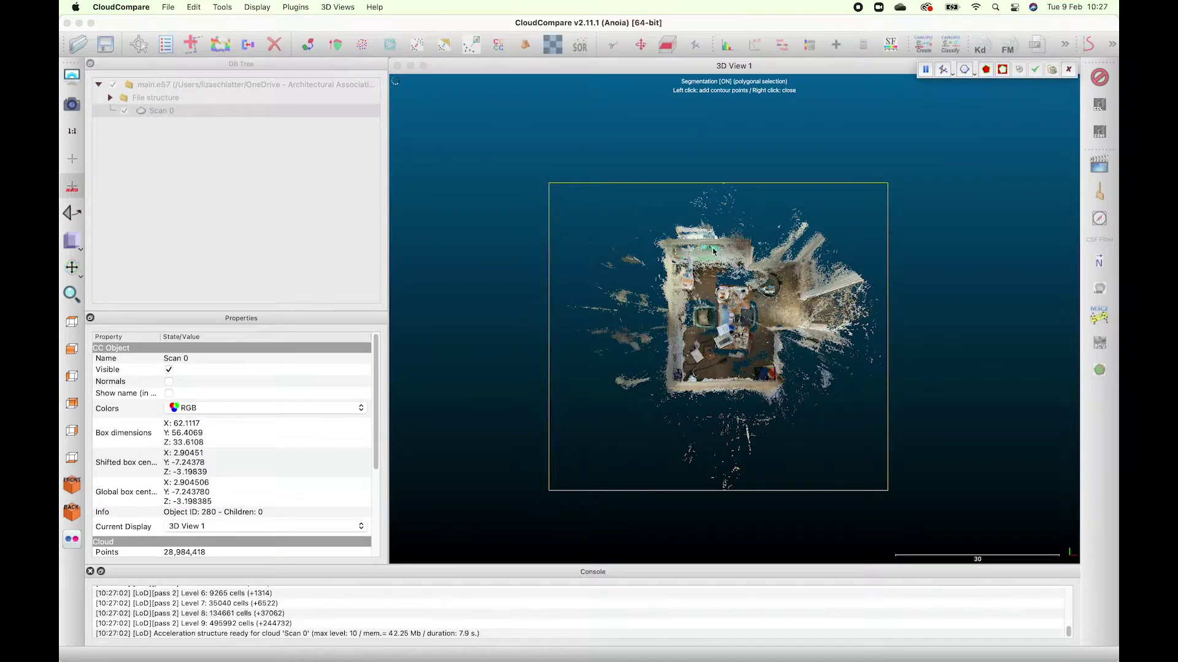
left_click(717, 304)
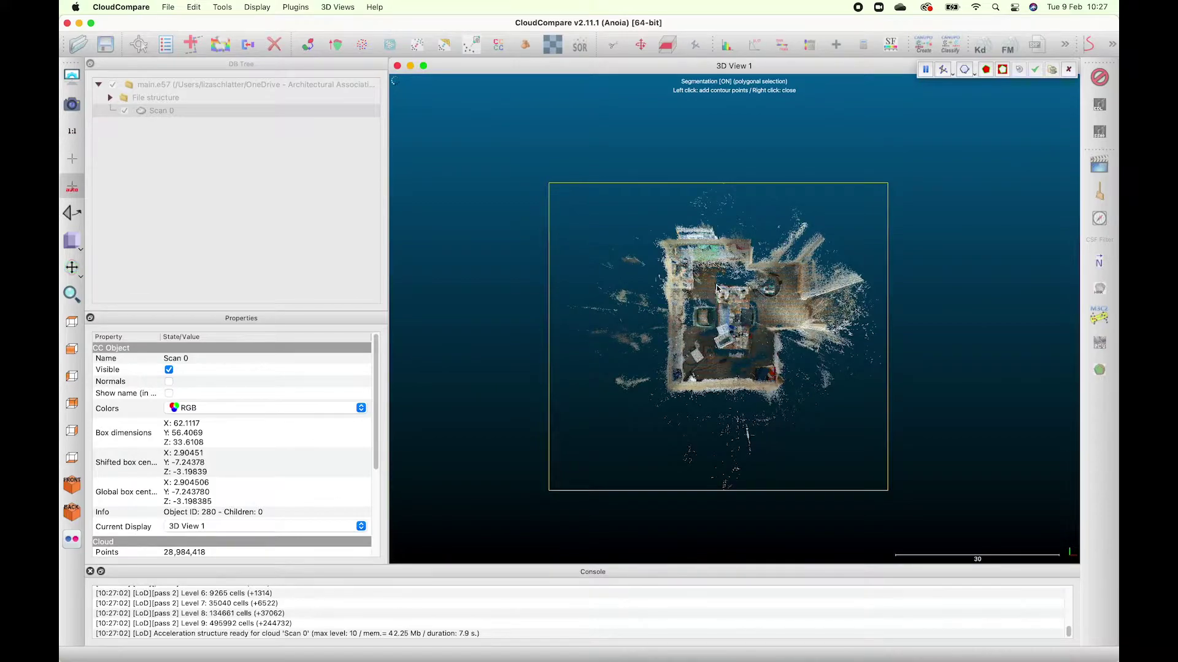
left_click(754, 290)
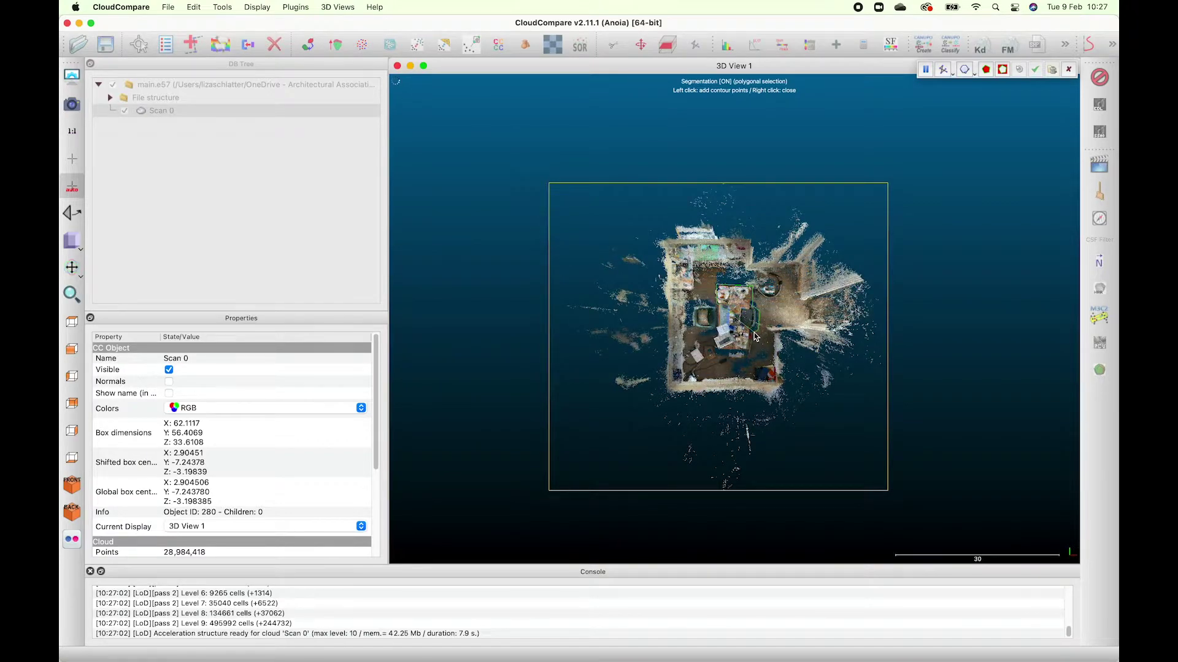
left_click(750, 354)
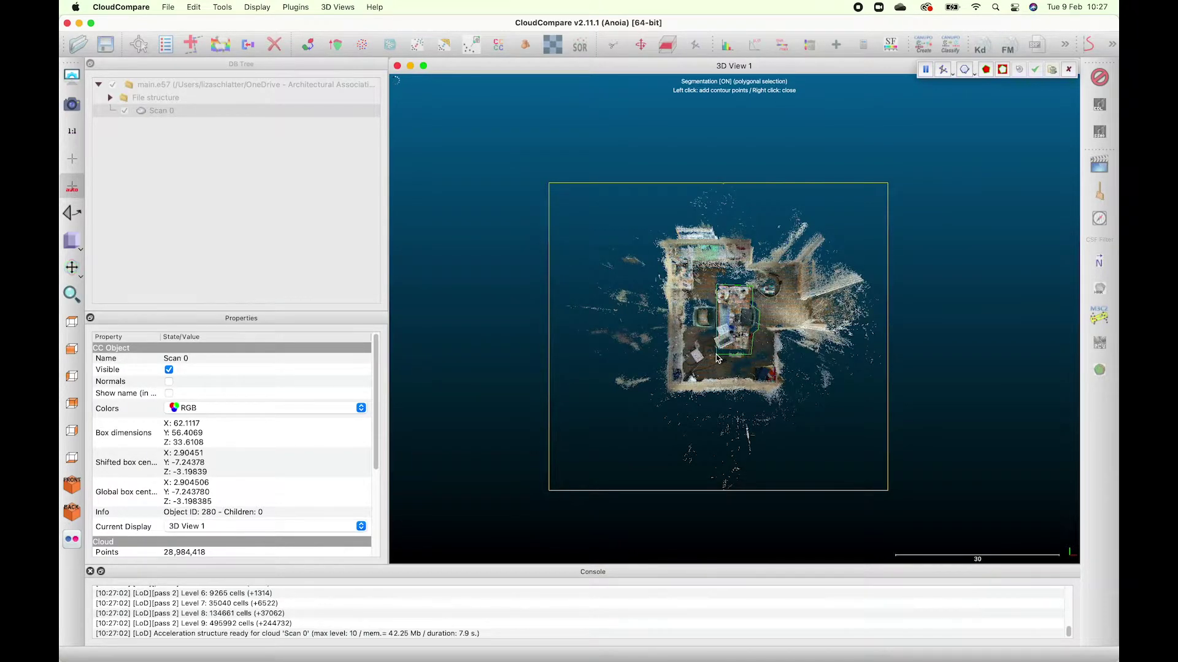
left_click(714, 355)
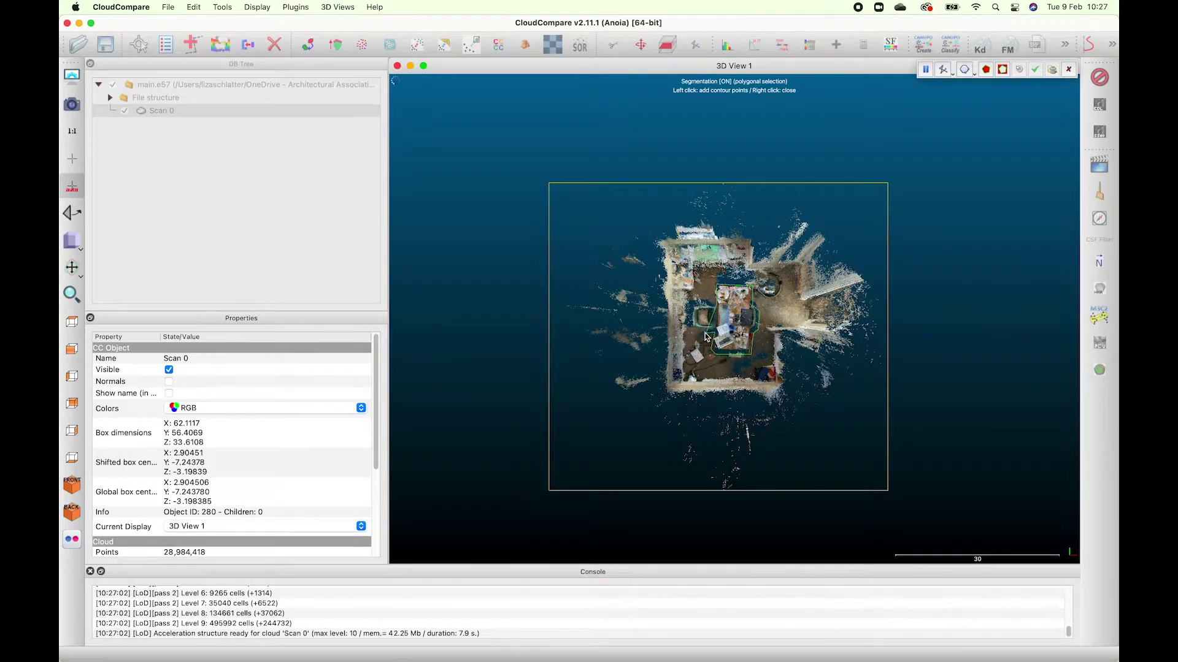
left_click(691, 328)
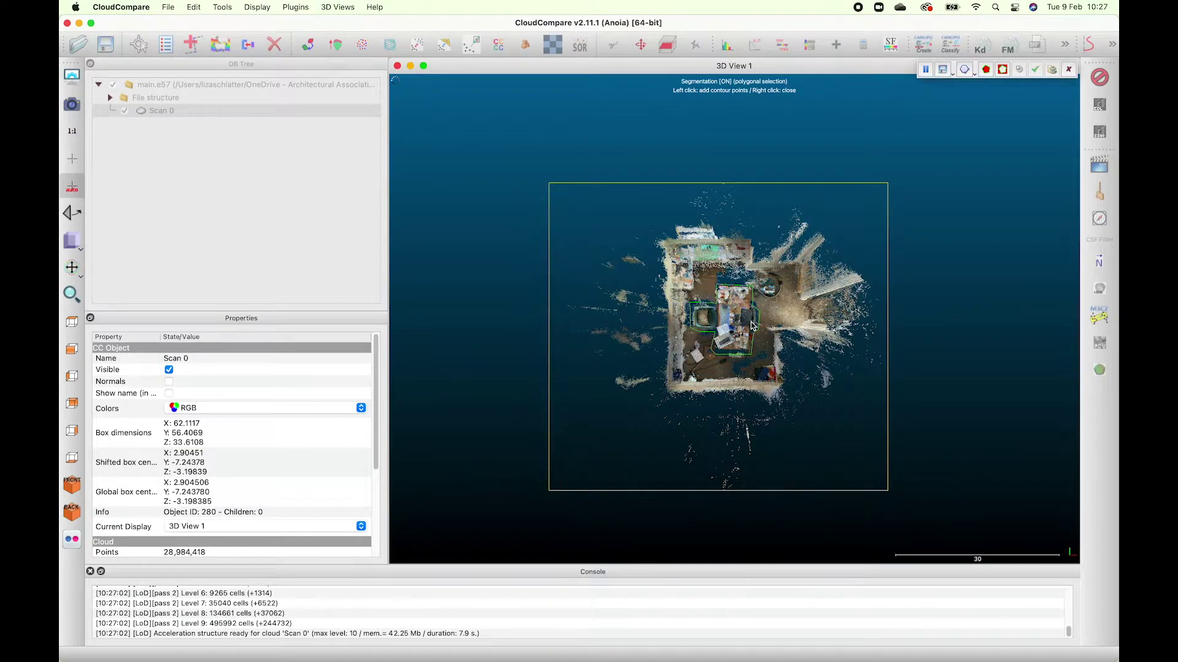
left_click(986, 71)
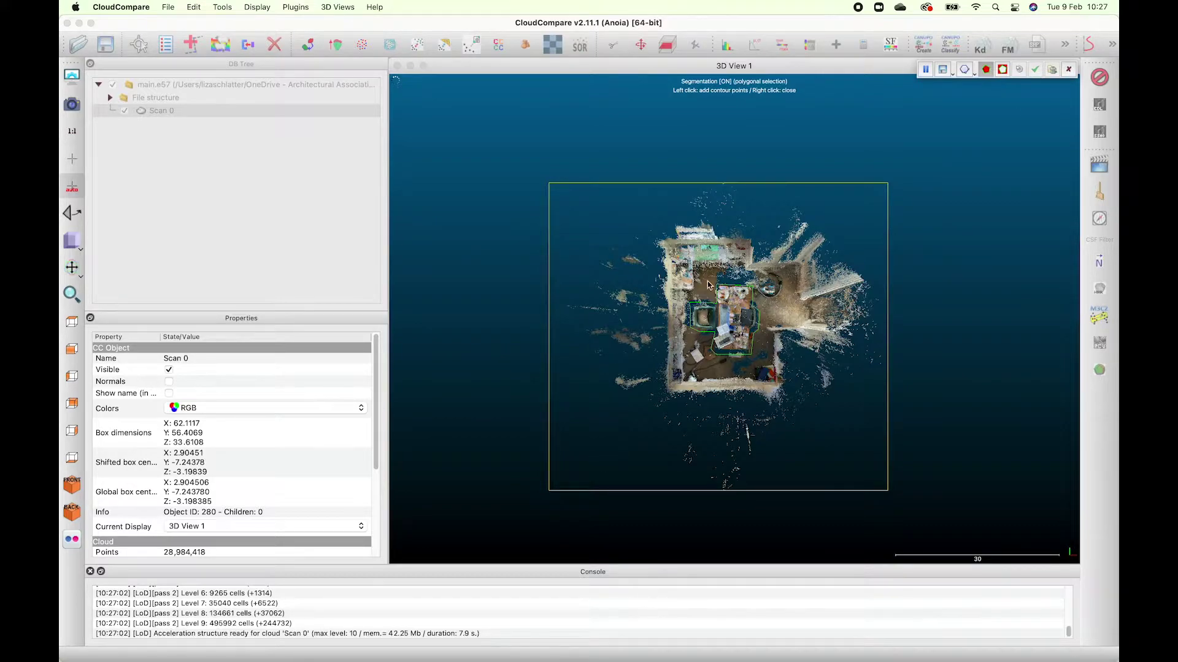
left_click(1035, 71)
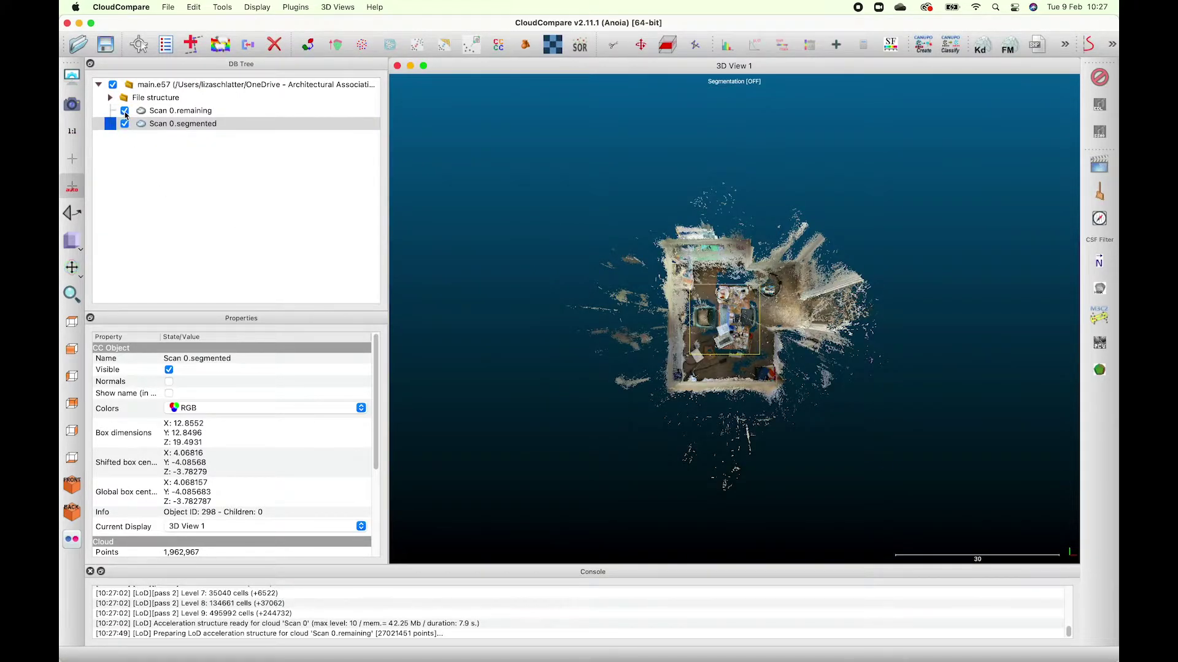
- Toggle the visibility of Scan 0.remaining and Scan 0.segmented to check the split
left_click(125, 111)
left_click(125, 111)
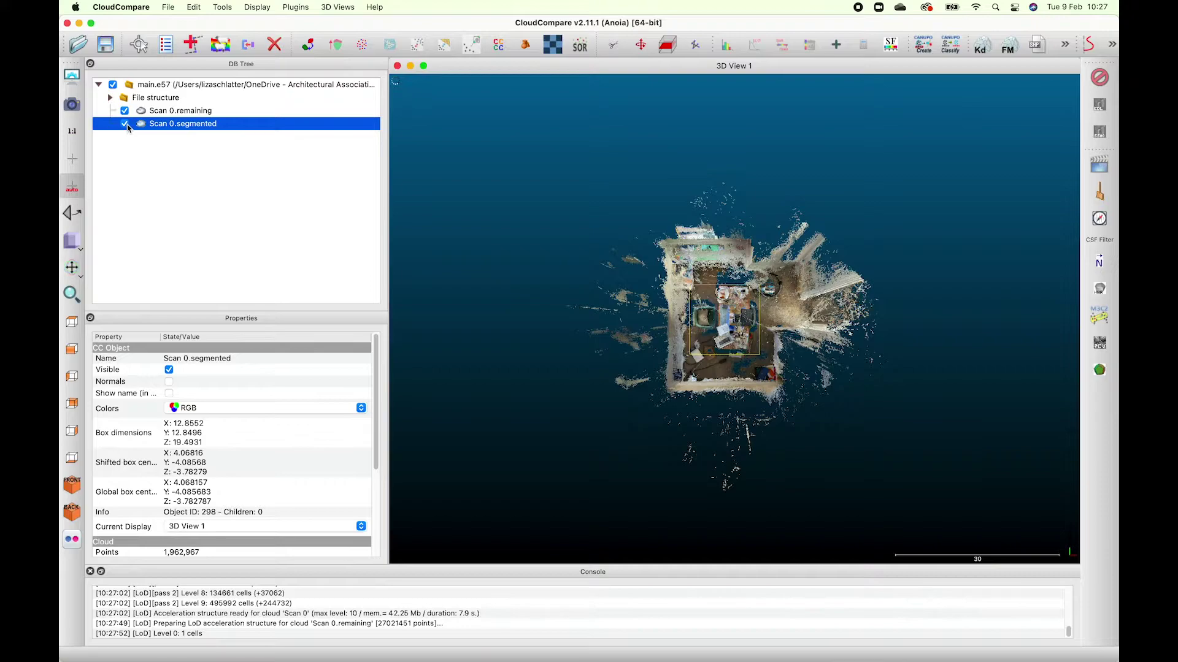
left_click(125, 124)
left_click(125, 125)
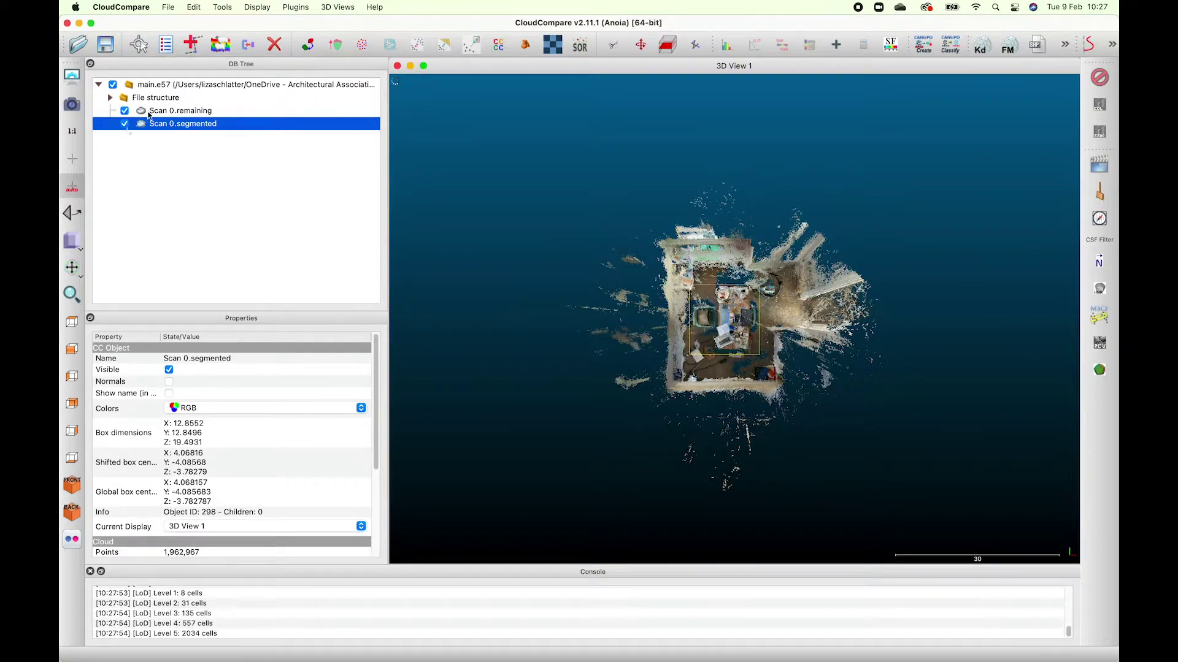
- Segment the lower part of the west wall out of Scan 0.remaining, keeping the points inside a rectangular selection
left_click(151, 113)
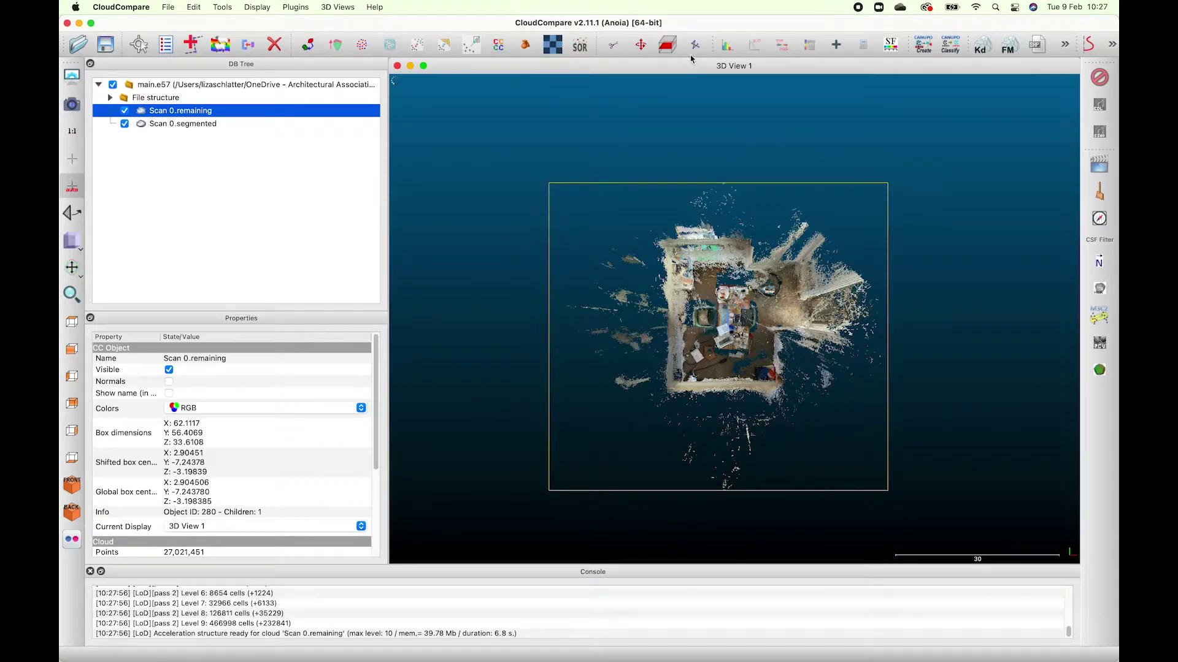
left_click(612, 47)
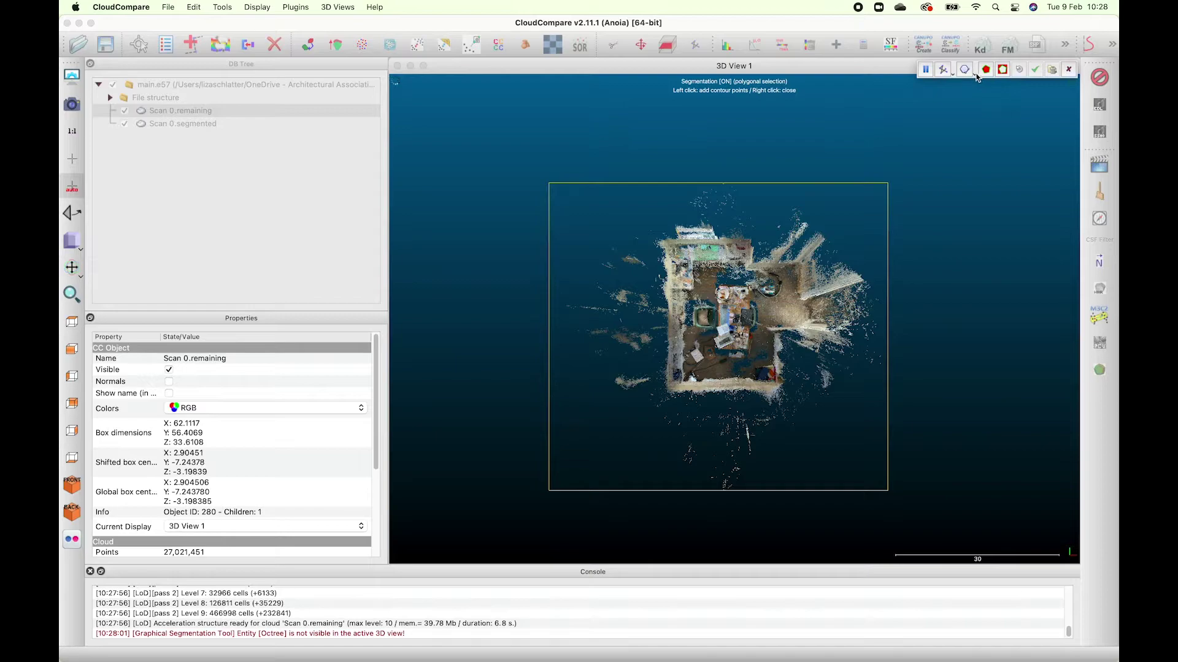
left_click(976, 74)
left_click(983, 96)
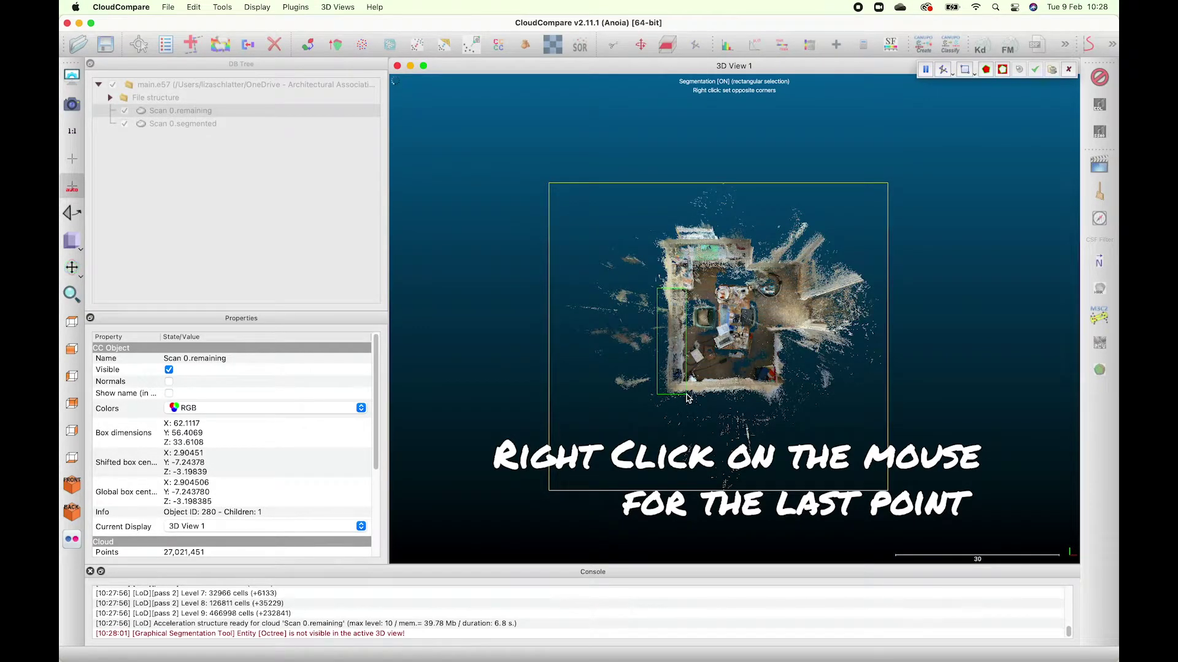
right_click(687, 398)
left_click(986, 70)
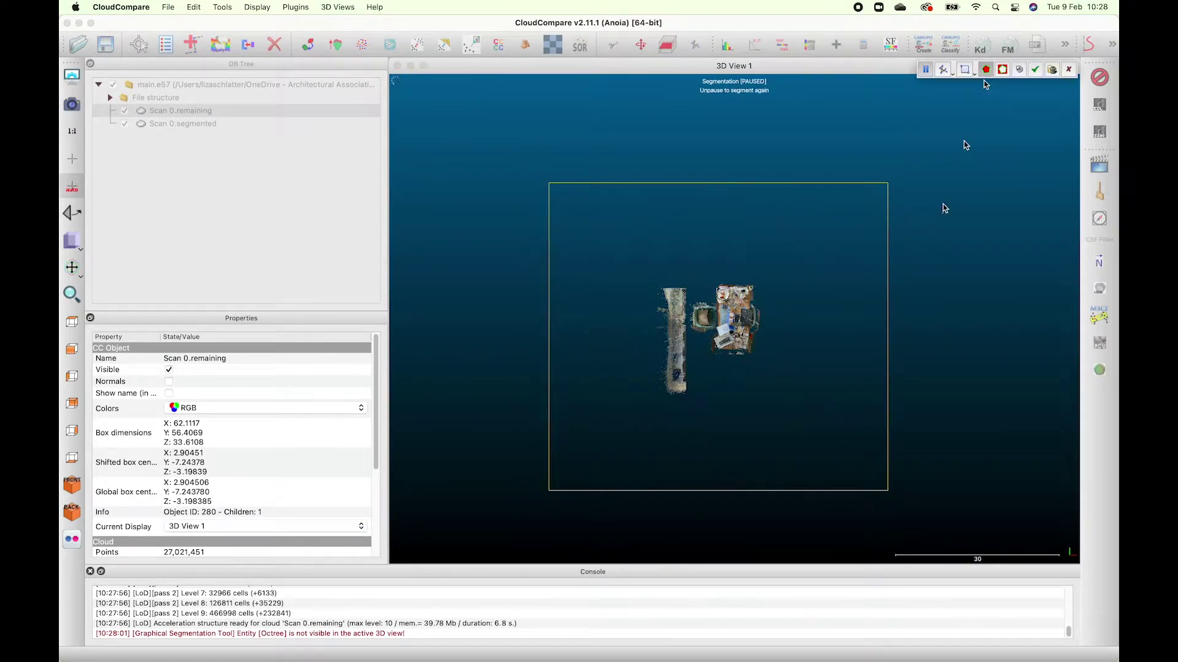
left_click(1035, 70)
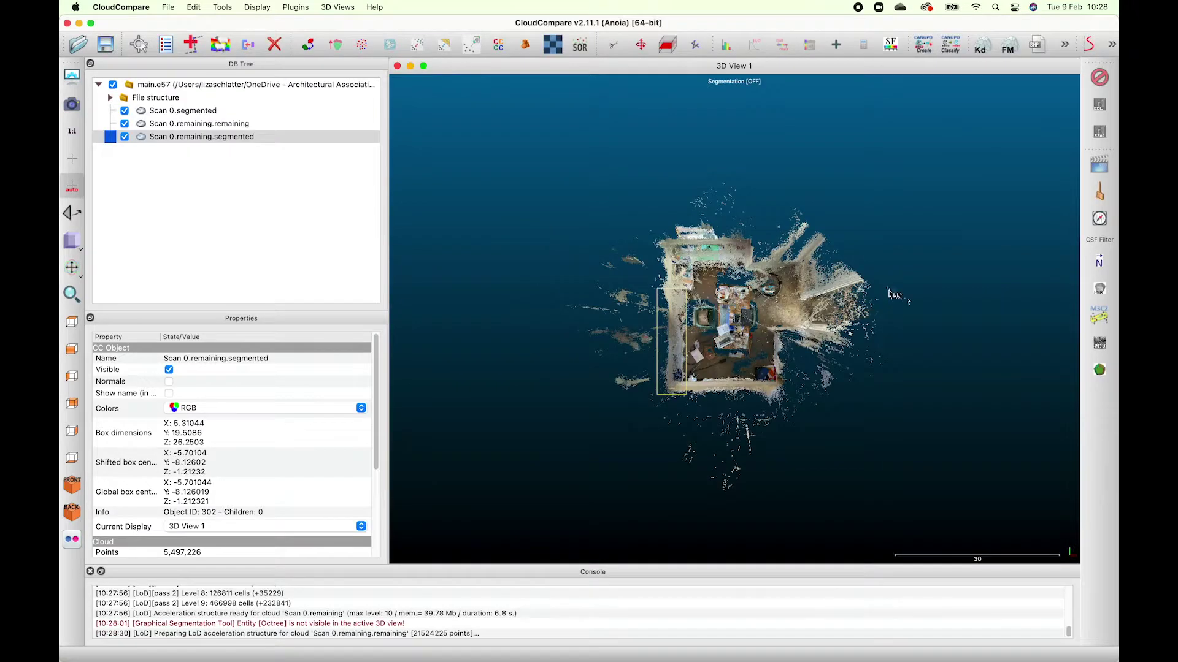
- Inspect the room with the desk segment hidden and shown again, and deselect the clouds
left_click(124, 110)
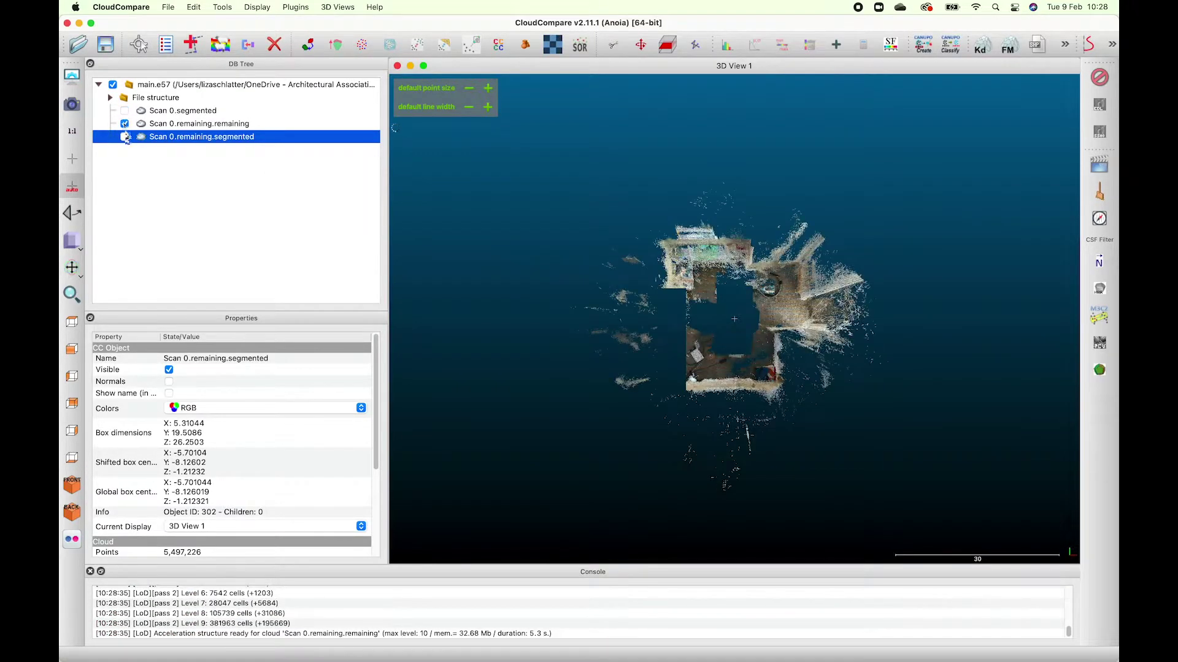
left_click(124, 110)
scroll(847, 420, "up", 5)
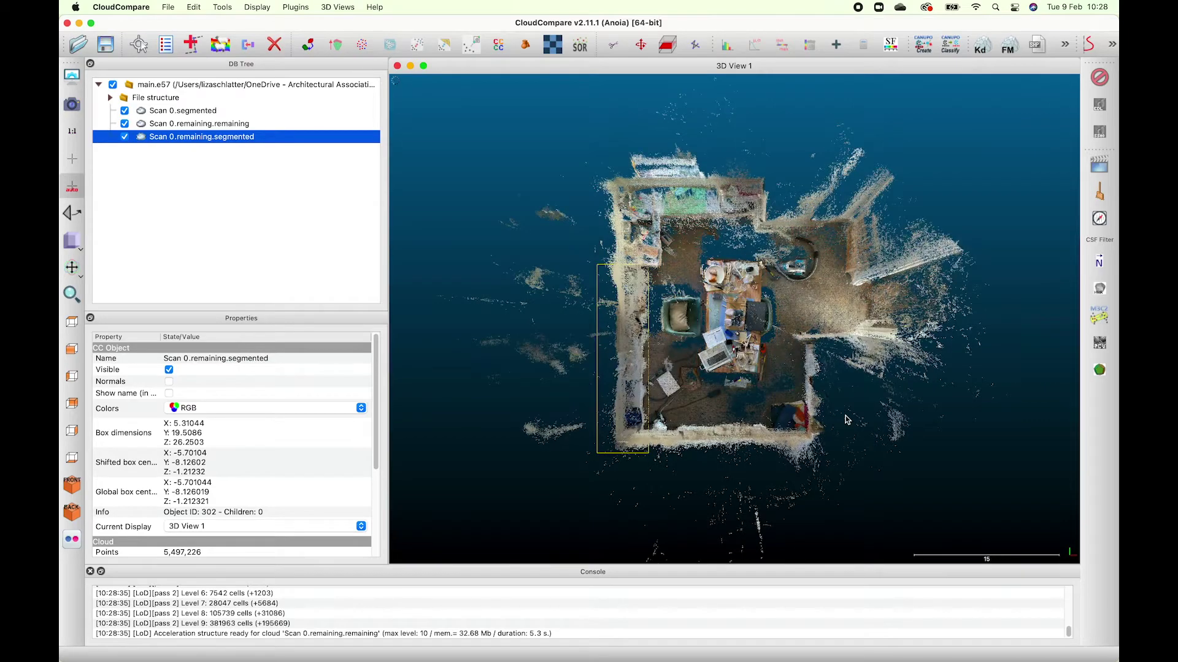
left_click(578, 128)
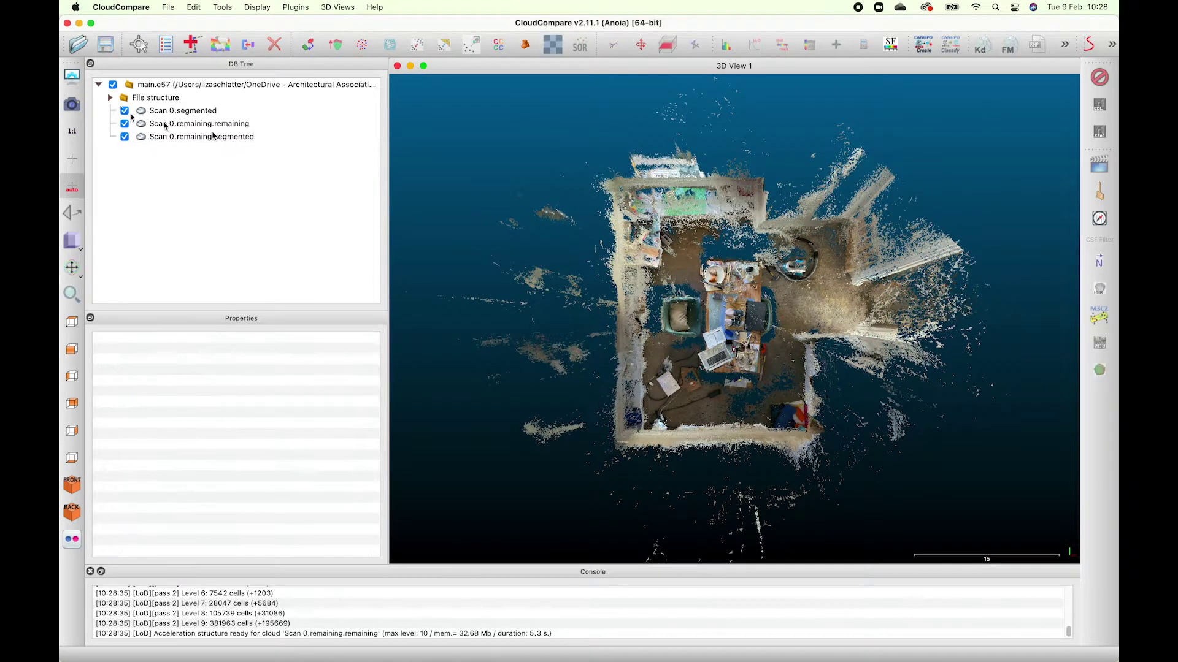
- Hide Scan 0.segmented and Scan 0.remaining.segmented, and start segmenting Scan 0.remaining.remaining with polygonal selection
left_click(124, 111)
left_click(124, 136)
left_click(178, 123)
left_click(667, 44)
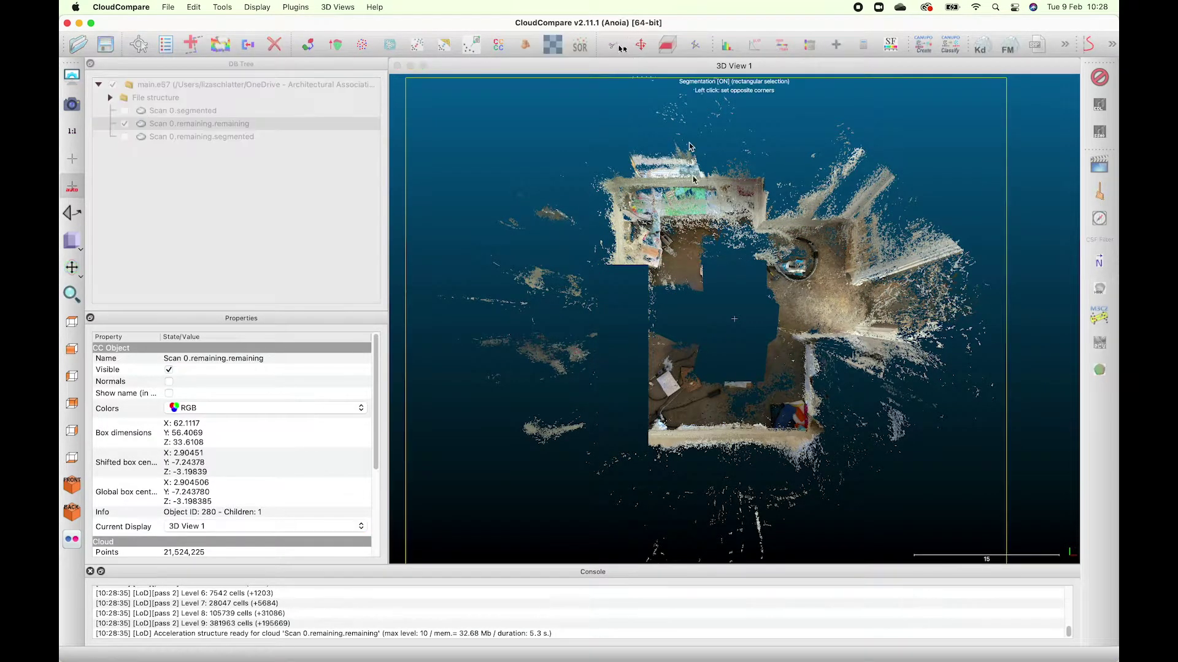
left_click(968, 69)
left_click(980, 85)
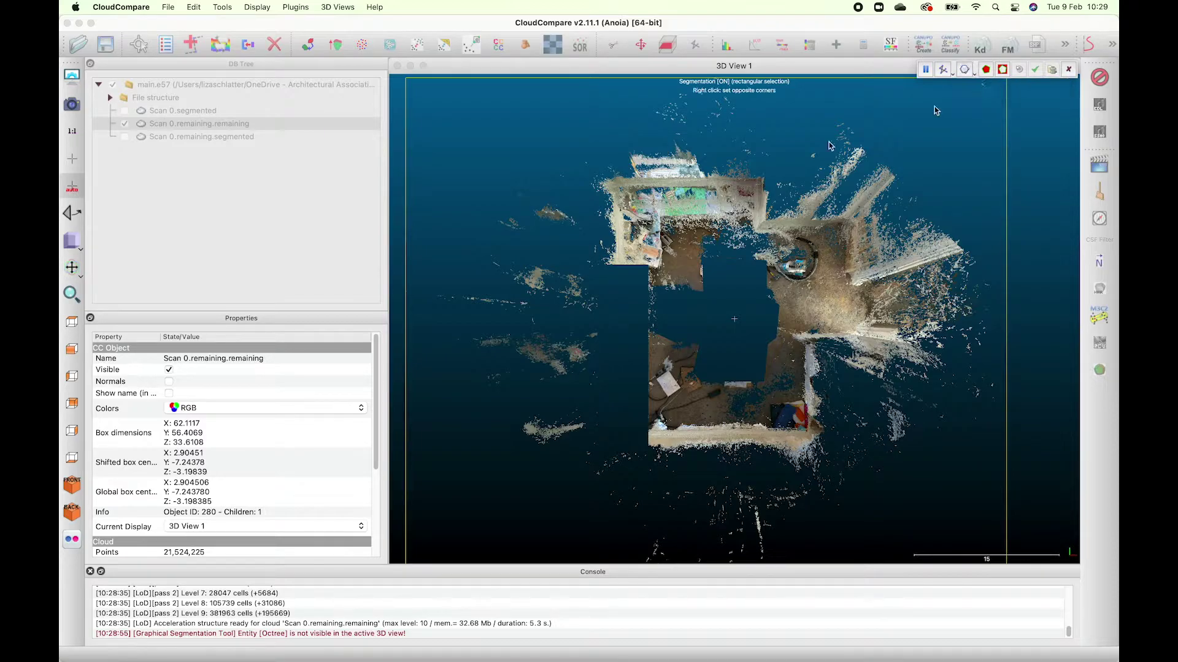
- Outline the room's interior with a closed polygon along the inner faces of the walls and the cut wall edge
left_click(627, 264)
left_click(627, 198)
left_click(755, 199)
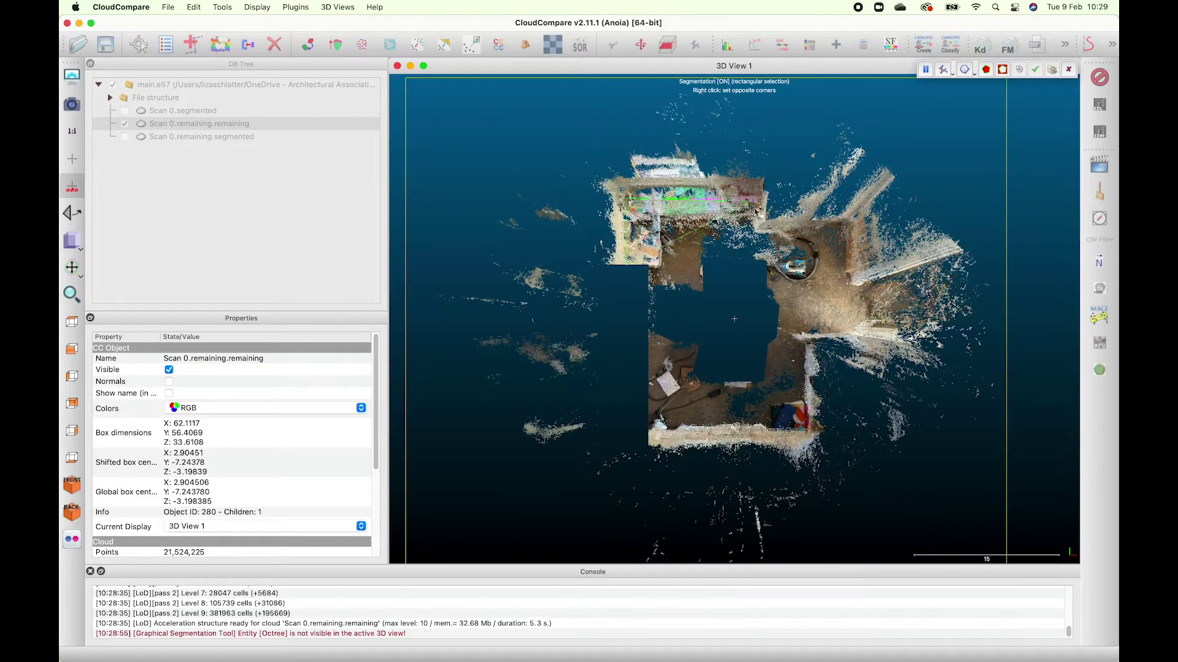
left_click(755, 232)
left_click(841, 227)
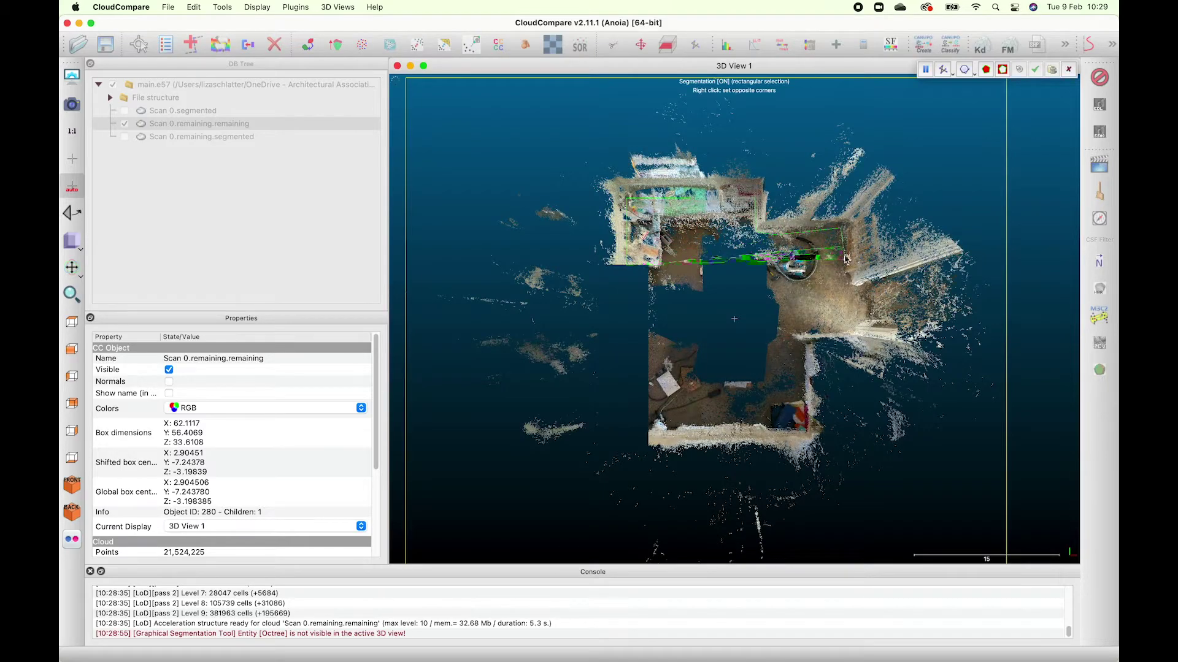
left_click(846, 284)
left_click(873, 288)
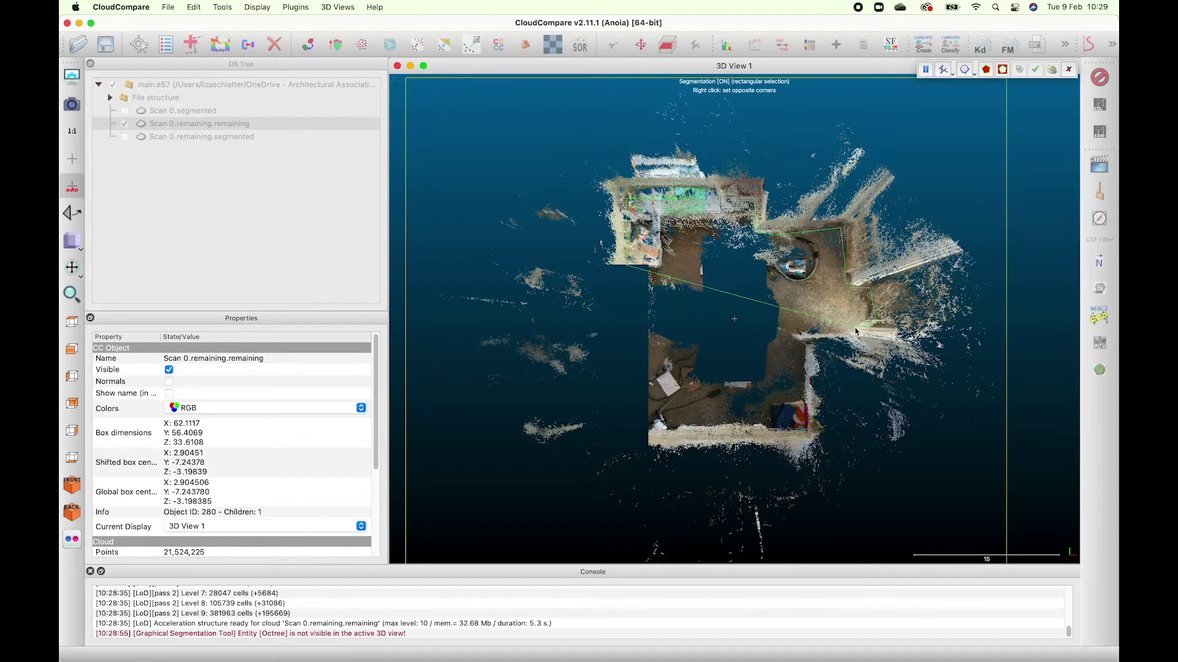
left_click(878, 330)
left_click(791, 337)
left_click(801, 422)
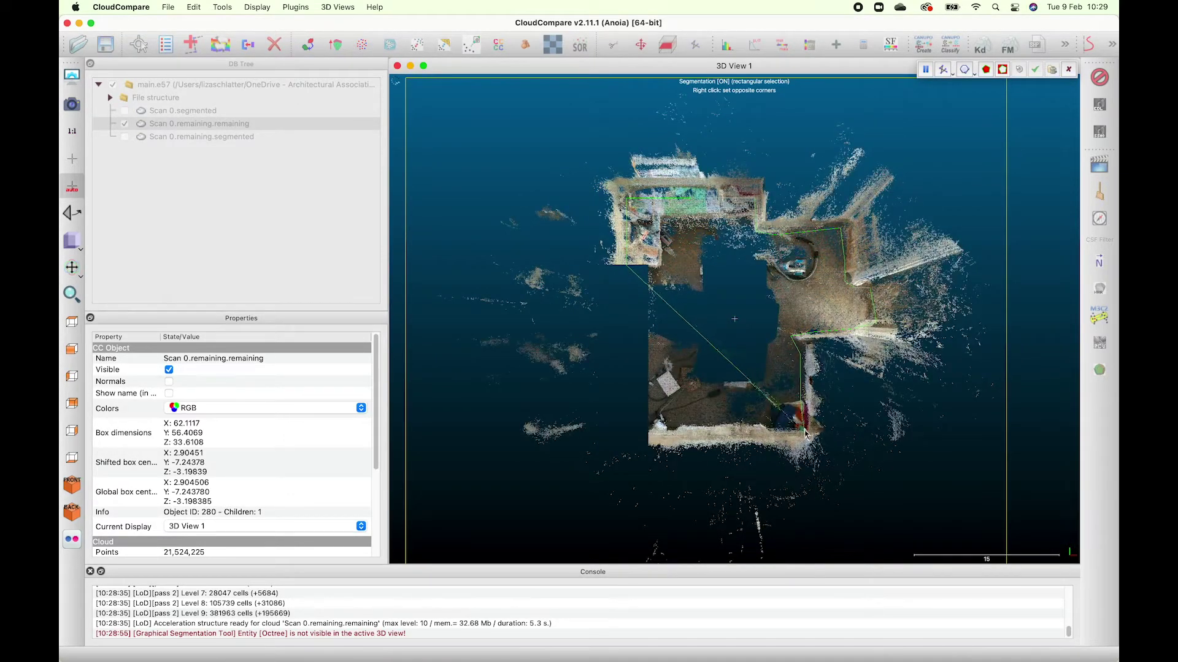
left_click(675, 421)
left_click(649, 430)
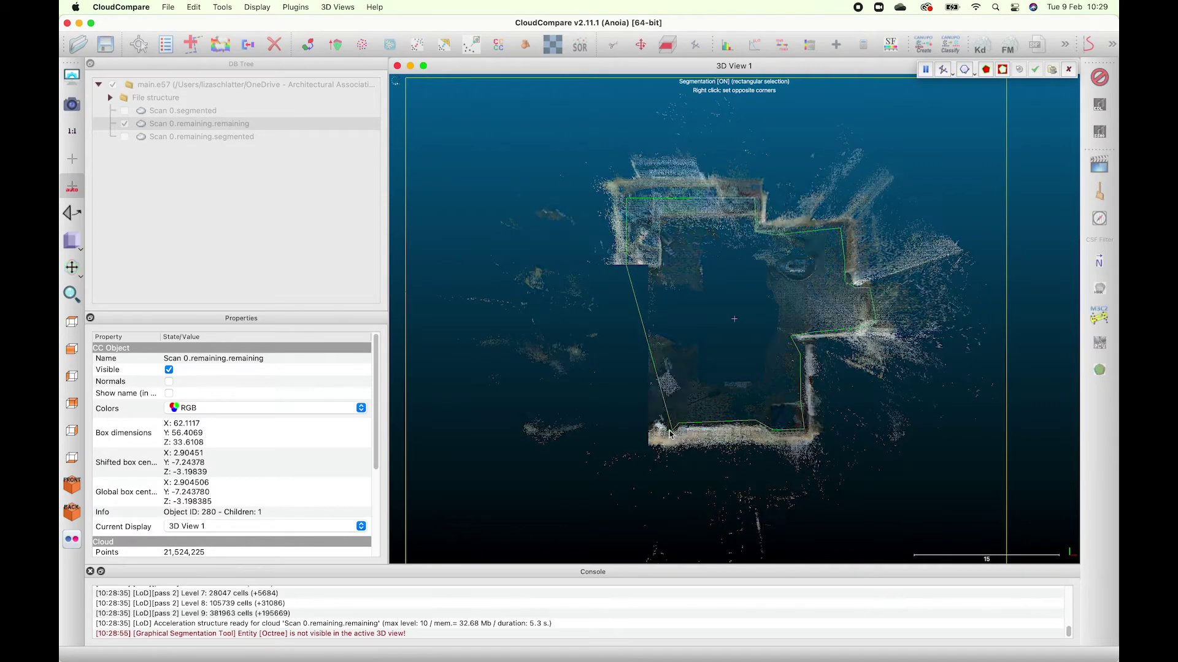
right_click(648, 266)
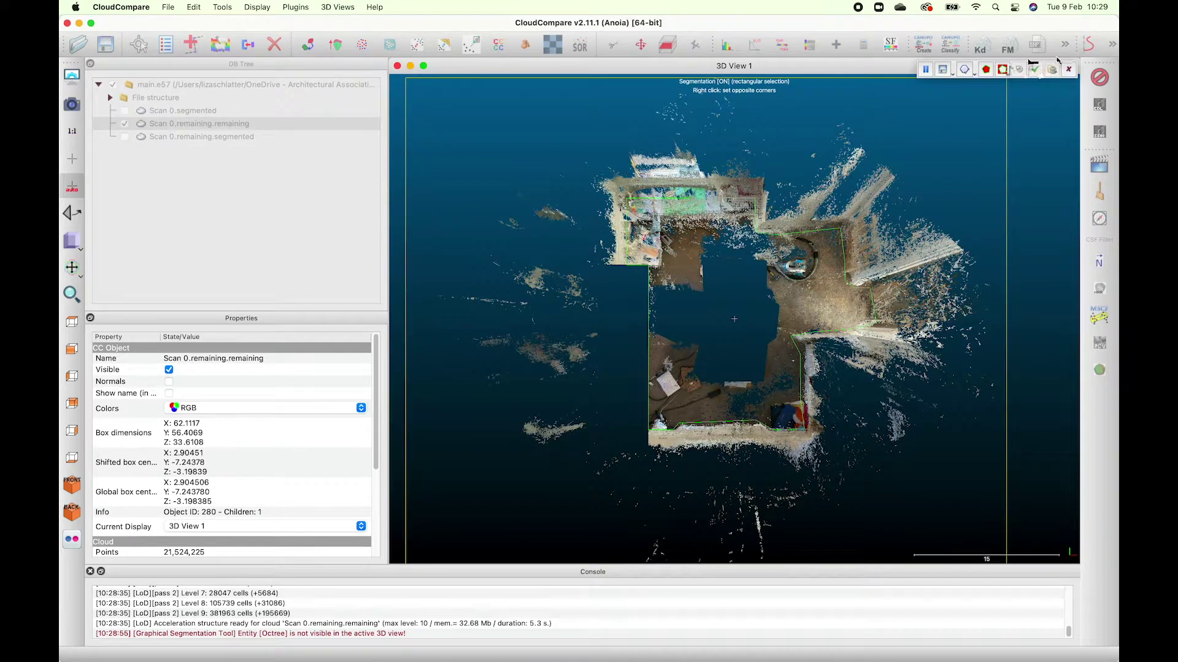
- Segment out the walls by keeping the points outside the polygon, and confirm the segmentation
left_click(1002, 70)
key("o")
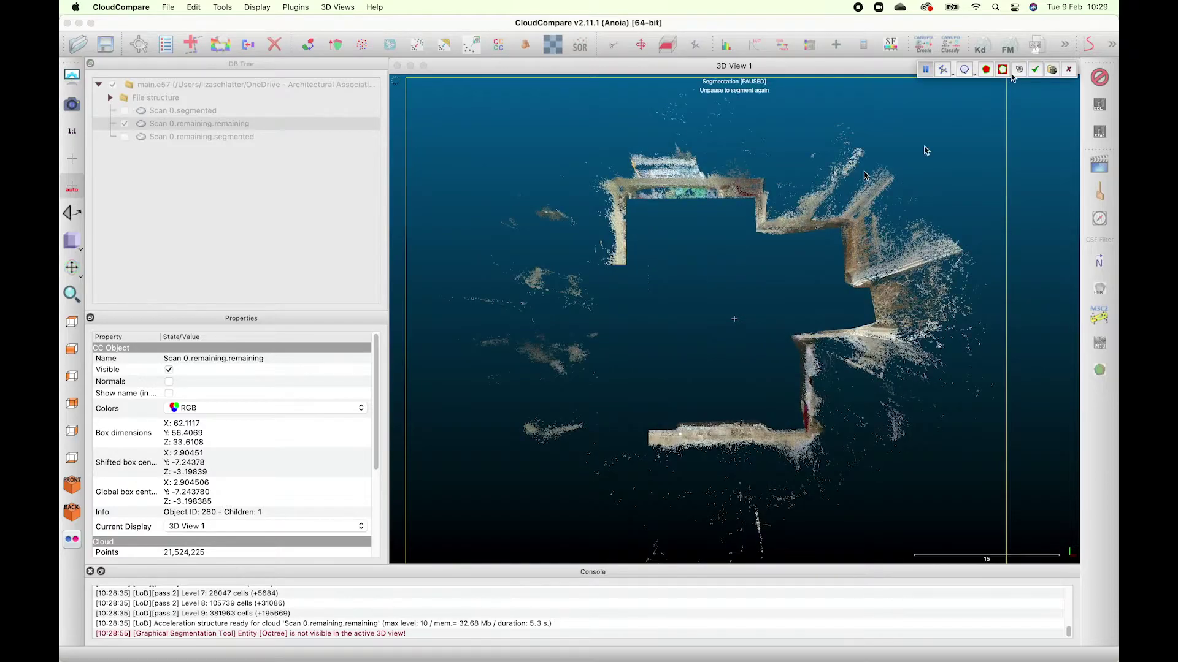
left_click(1034, 70)
- Toggle the new interior and wall clouds to check them, and show the desk and west wall segments again
left_click(124, 137)
left_click(125, 137)
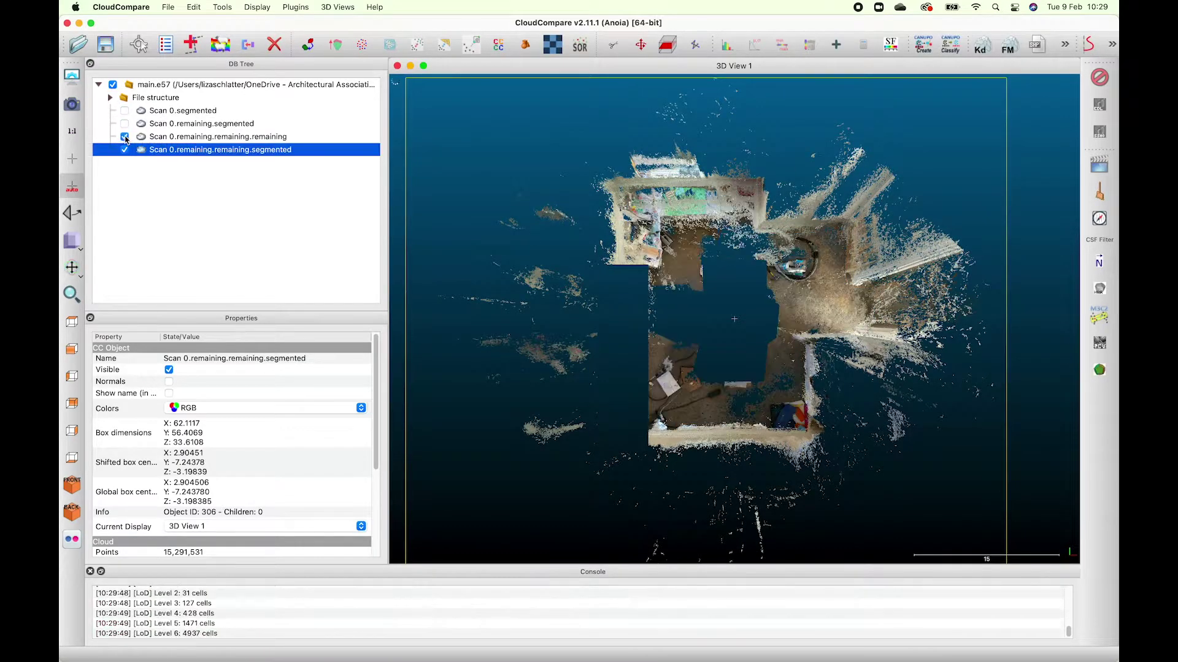
left_click(125, 150)
left_click(125, 150)
left_click(125, 124)
left_click(124, 111)
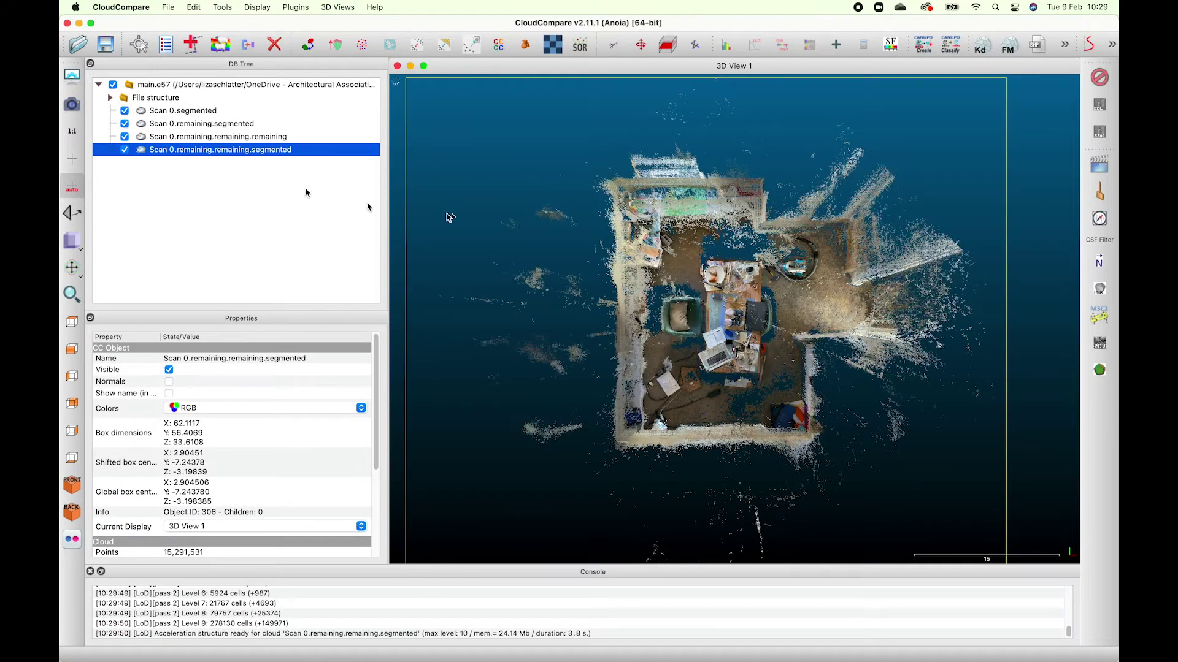
- Isolate Scan 0.remaining.remaining.segmented by hiding the other three clouds, and set its colors to None
left_click(184, 111)
left_click(202, 123)
left_click(225, 150)
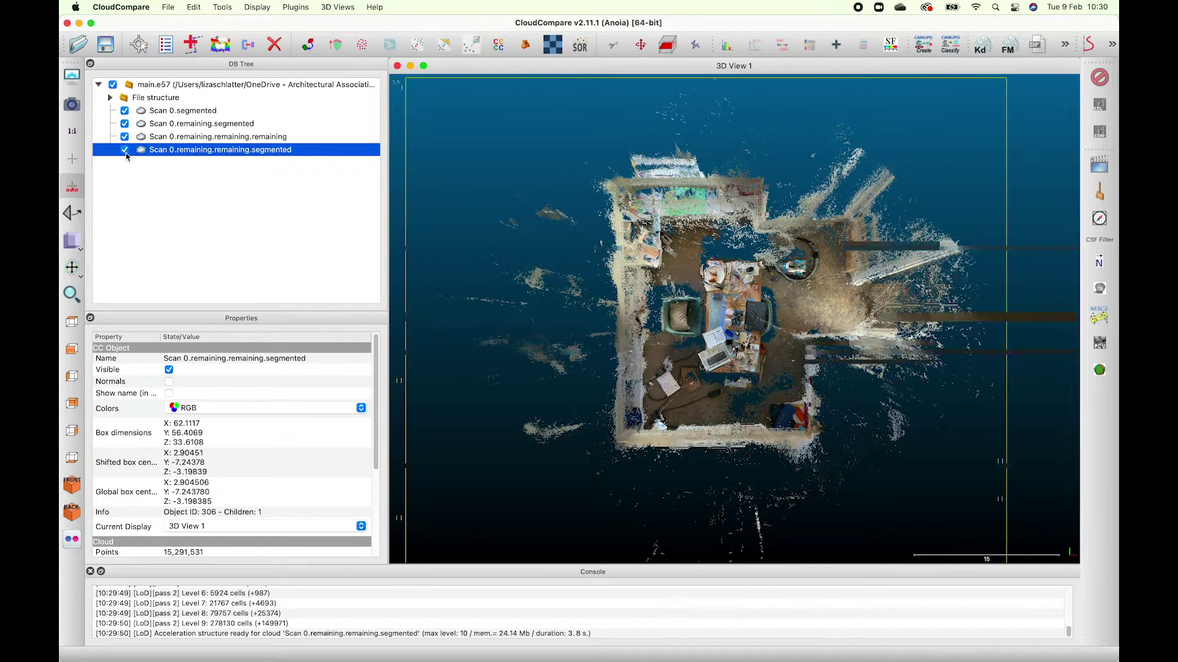
left_click(125, 137)
left_click(125, 123)
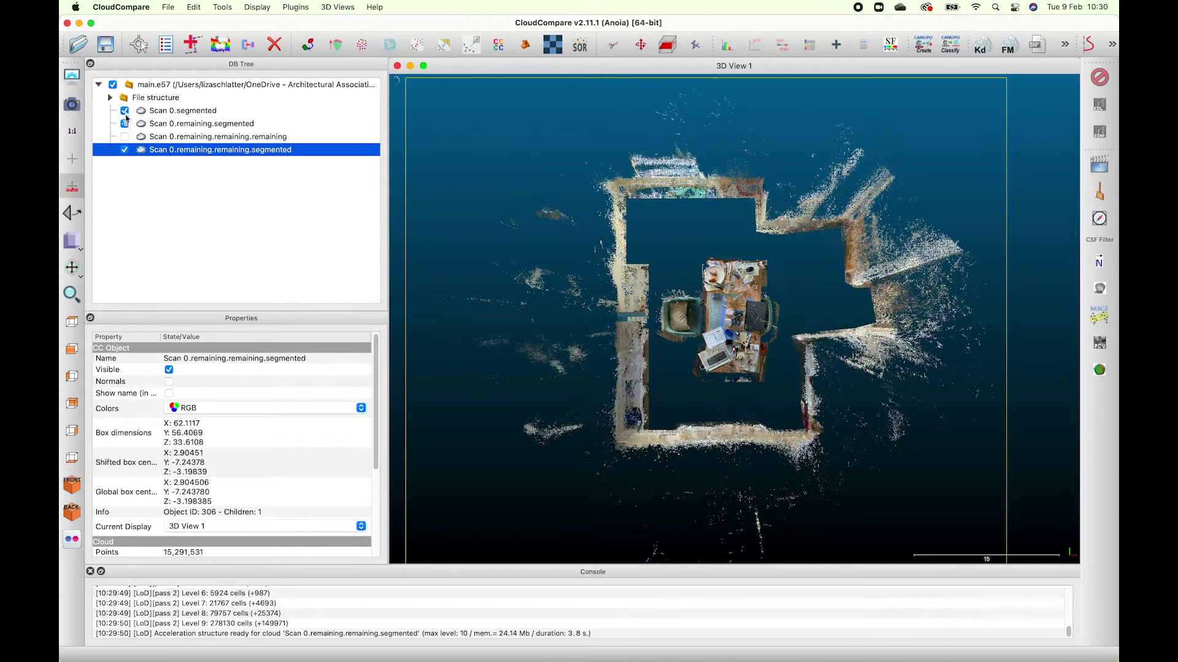
left_click(125, 110)
left_click(178, 408)
left_click(232, 396)
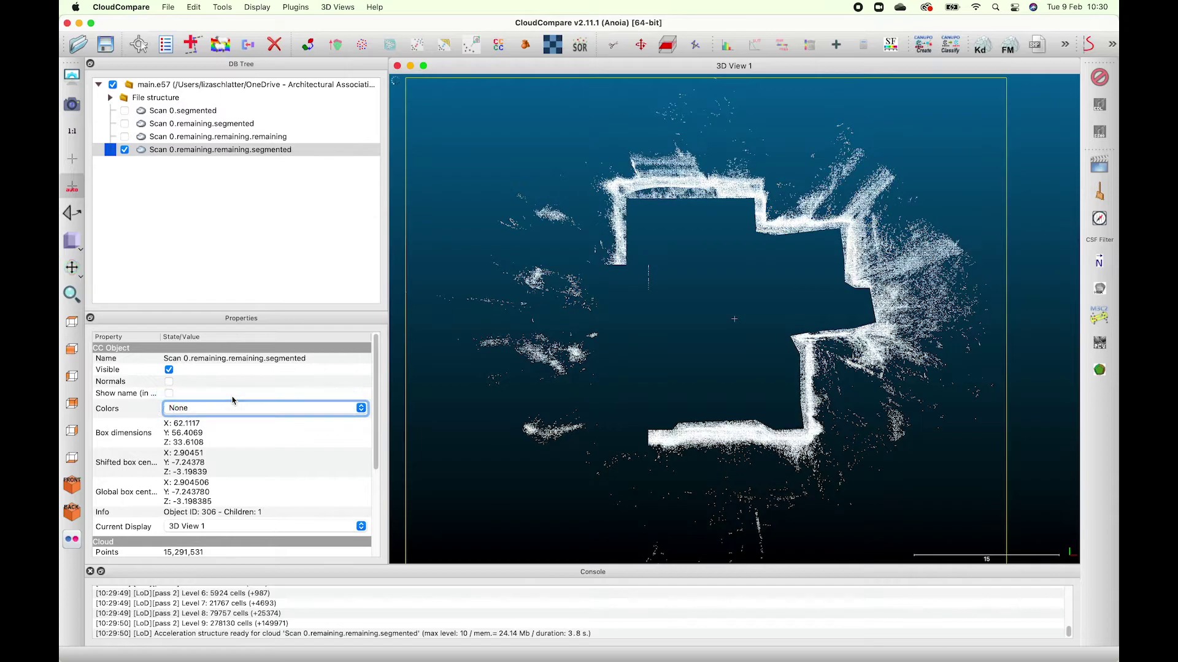
- Run Statistical Outlier Removal on Scan 0.remaining.remaining.segmented with 6 points for mean distance estimation and an nSigma of 1.00
left_click(216, 8)
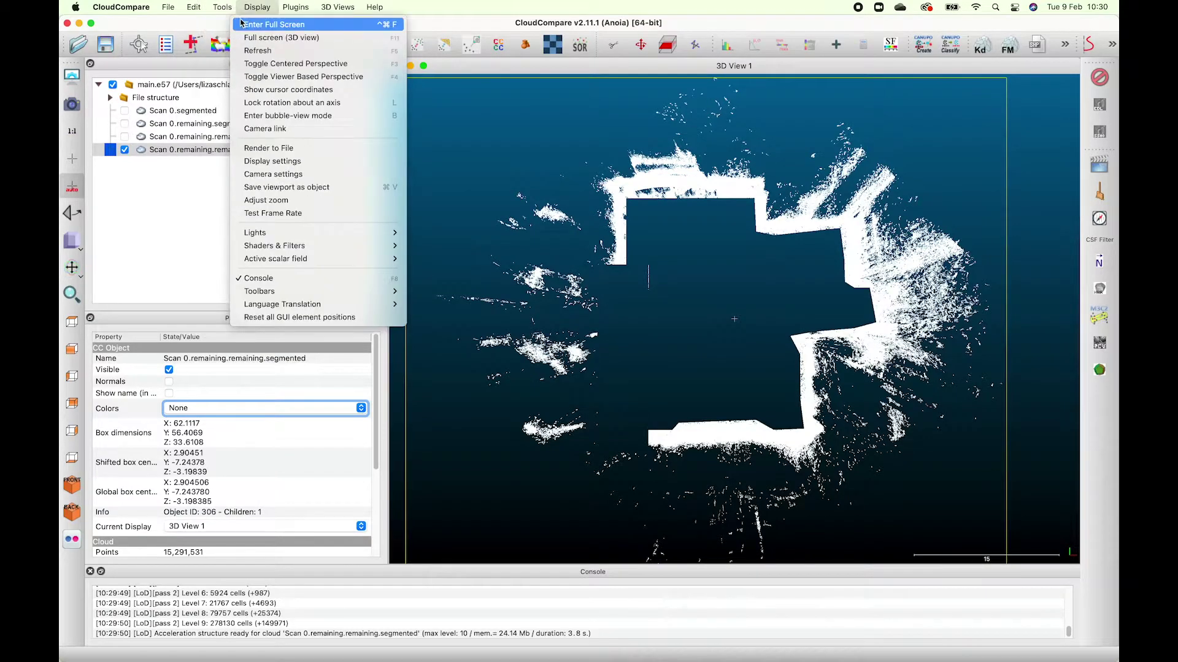
mouse_move(264, 24)
left_click(338, 25)
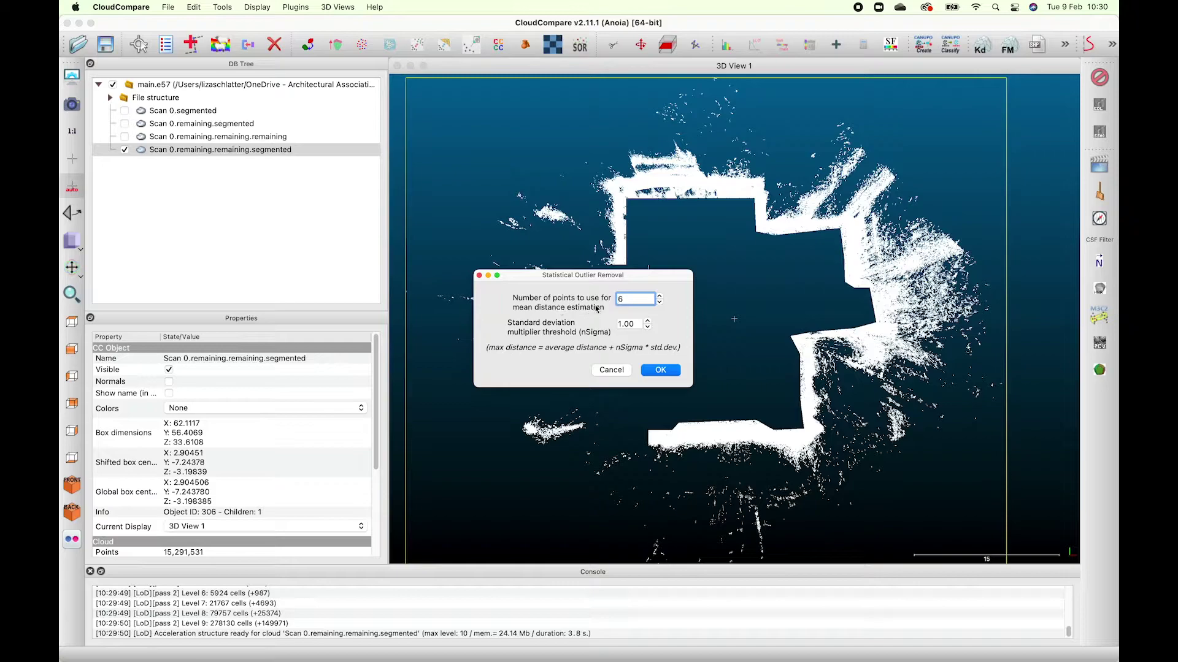
left_click(667, 373)
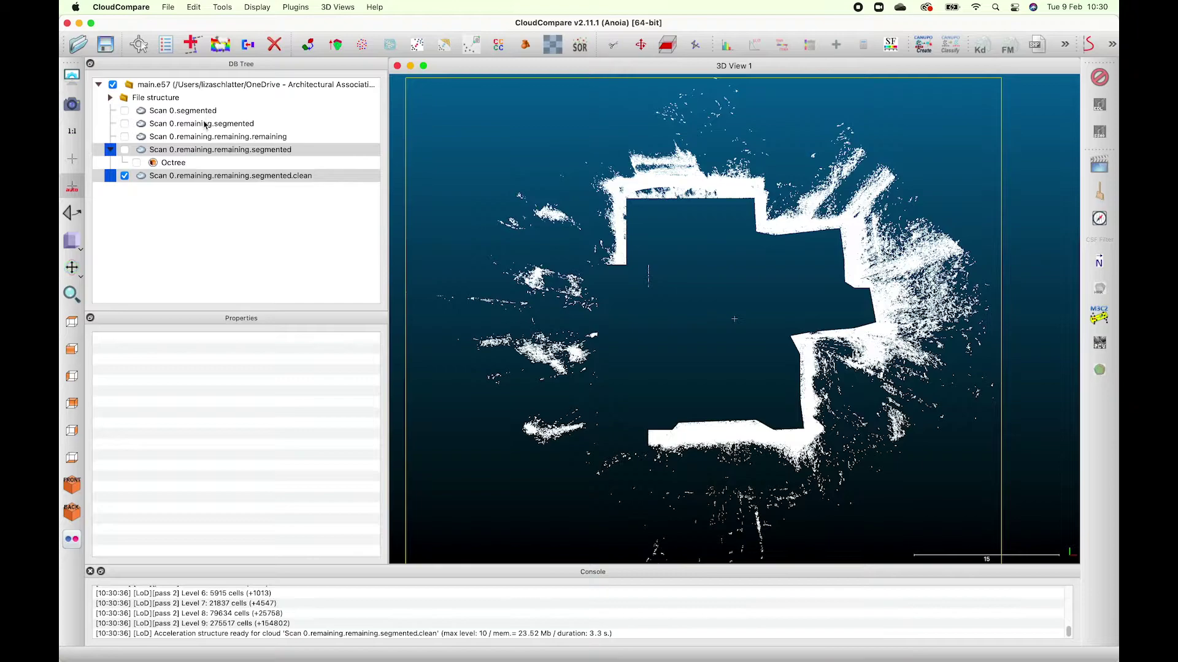
- Set a unique red color for both the original and the cleaned wall clouds
left_click(222, 8)
mouse_move(193, 7)
mouse_move(257, 24)
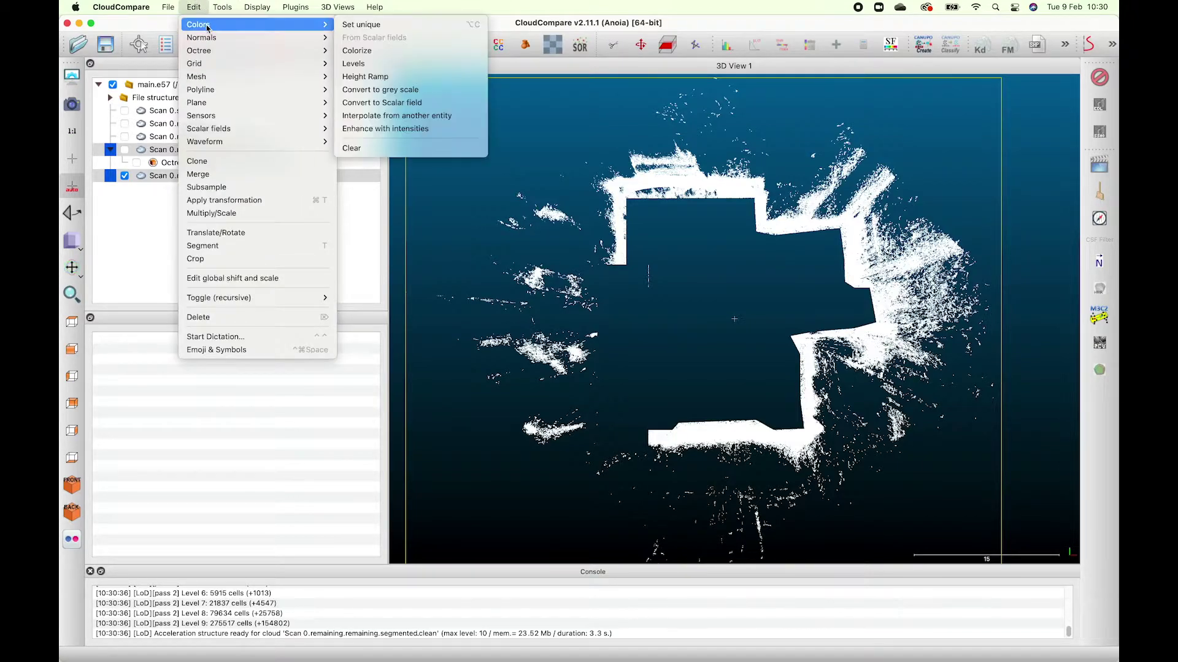
left_click(357, 28)
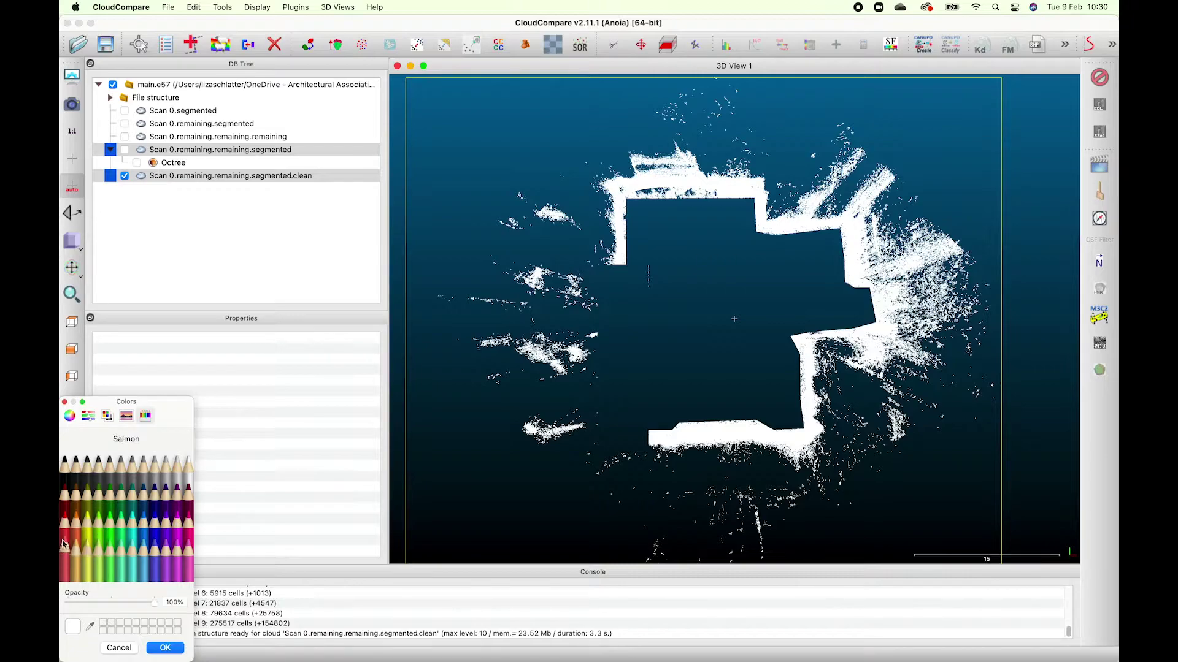
left_click(65, 515)
left_click(165, 648)
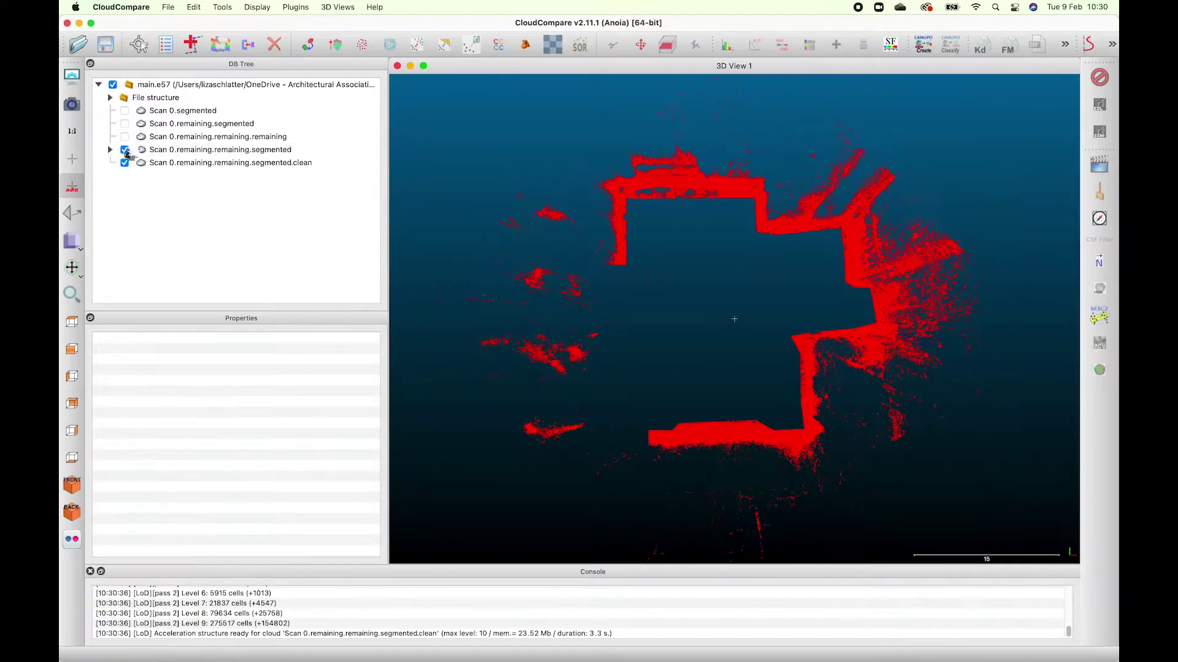
- Toggle the two wall clouds and the interior cloud to compare them, leaving only Scan 0.remaining.remaining.remaining visible
left_click(125, 150)
left_click(125, 150)
left_click(125, 162)
left_click(125, 137)
left_click(125, 162)
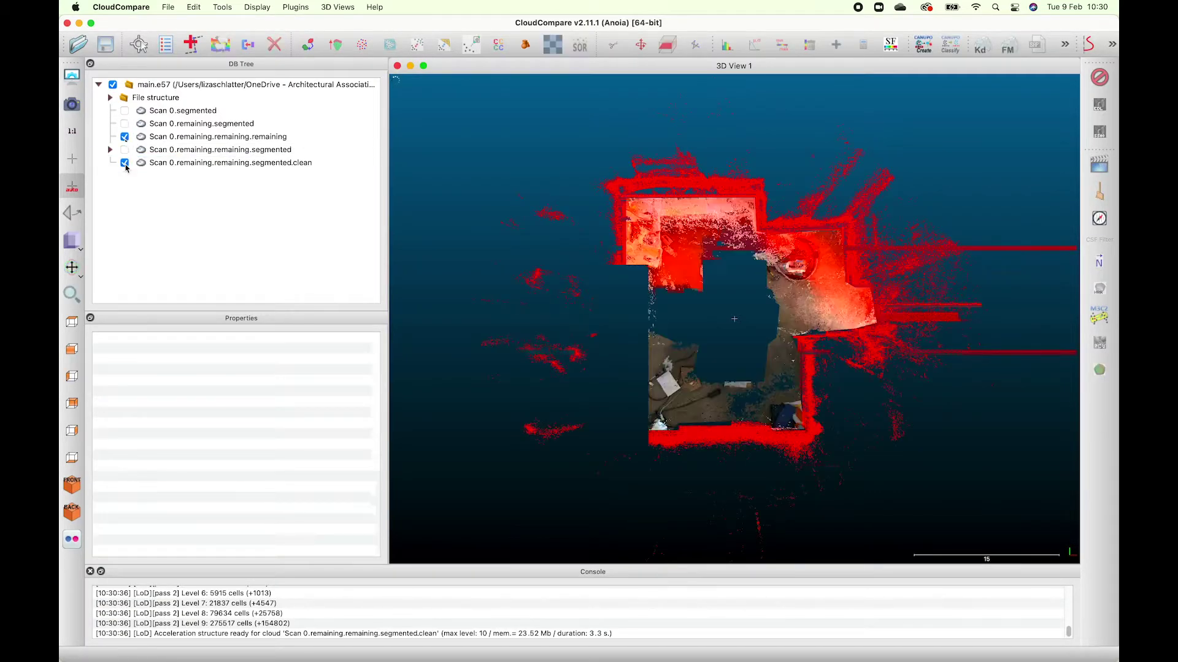
left_click(125, 163)
- Set the interior cloud's colors to None and run ShadeVis with 256 light rays, northern hemisphere only, at 1024 render resolution
left_click(177, 138)
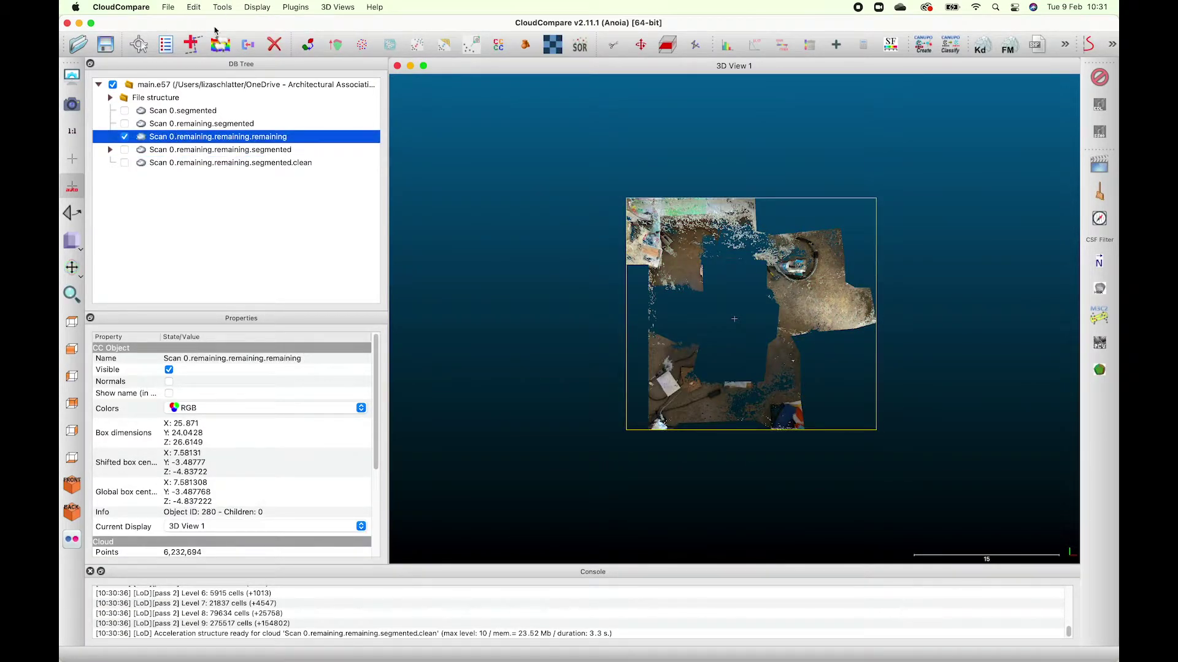
left_click(192, 7)
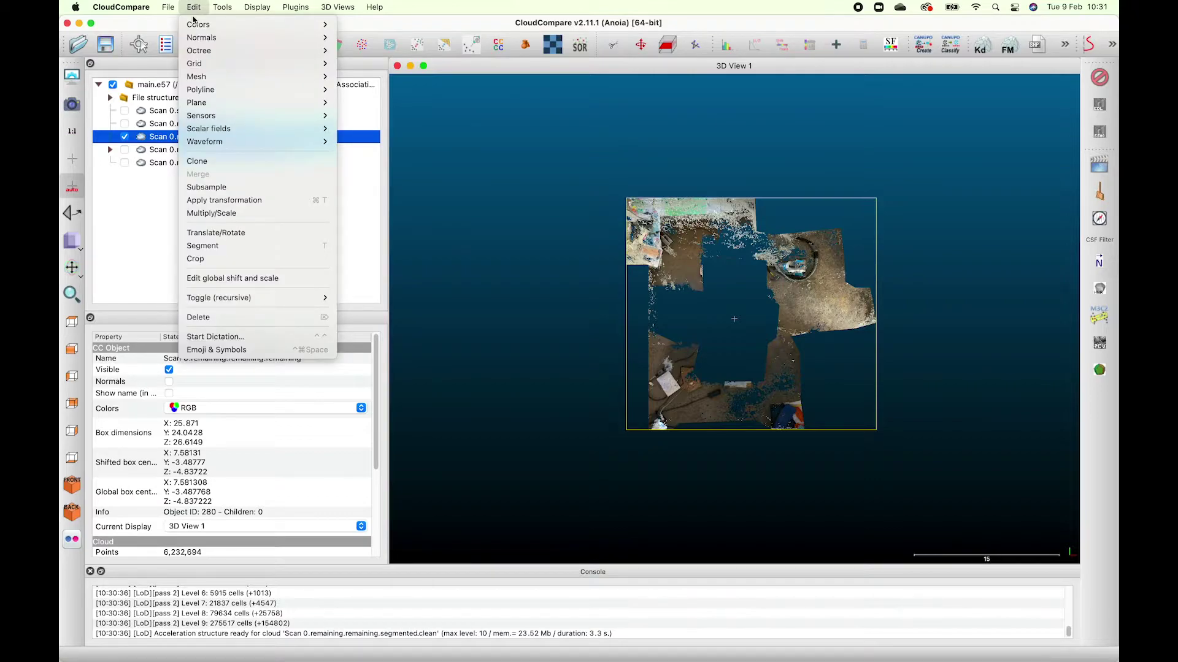
left_click(300, 407)
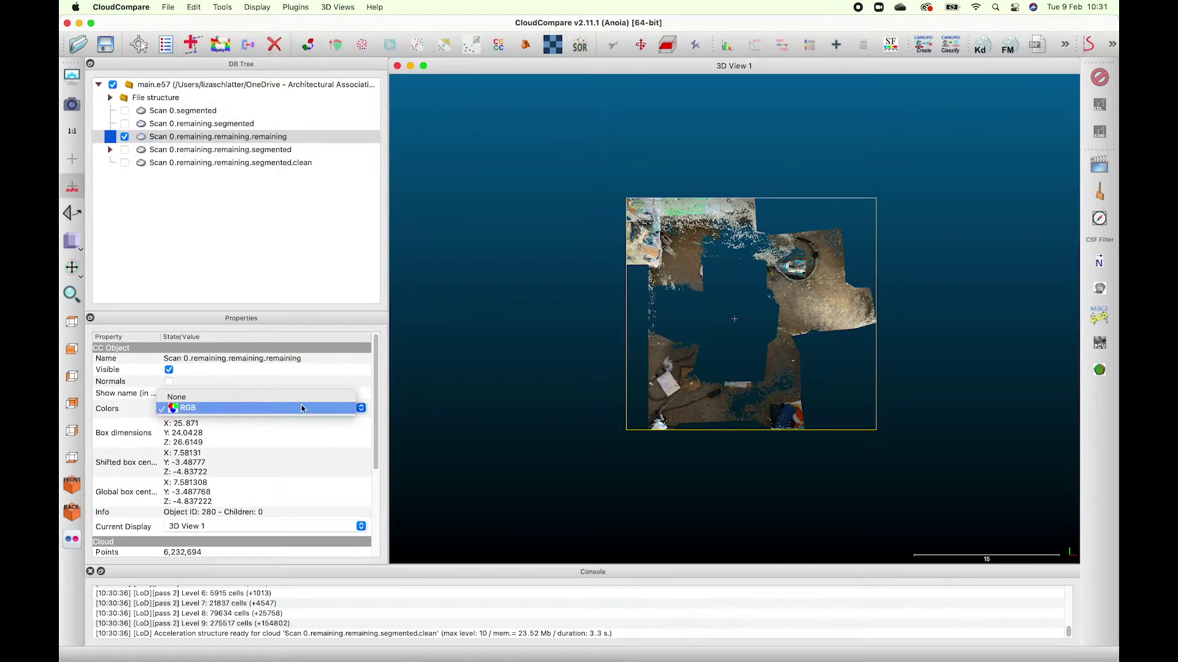
left_click(184, 396)
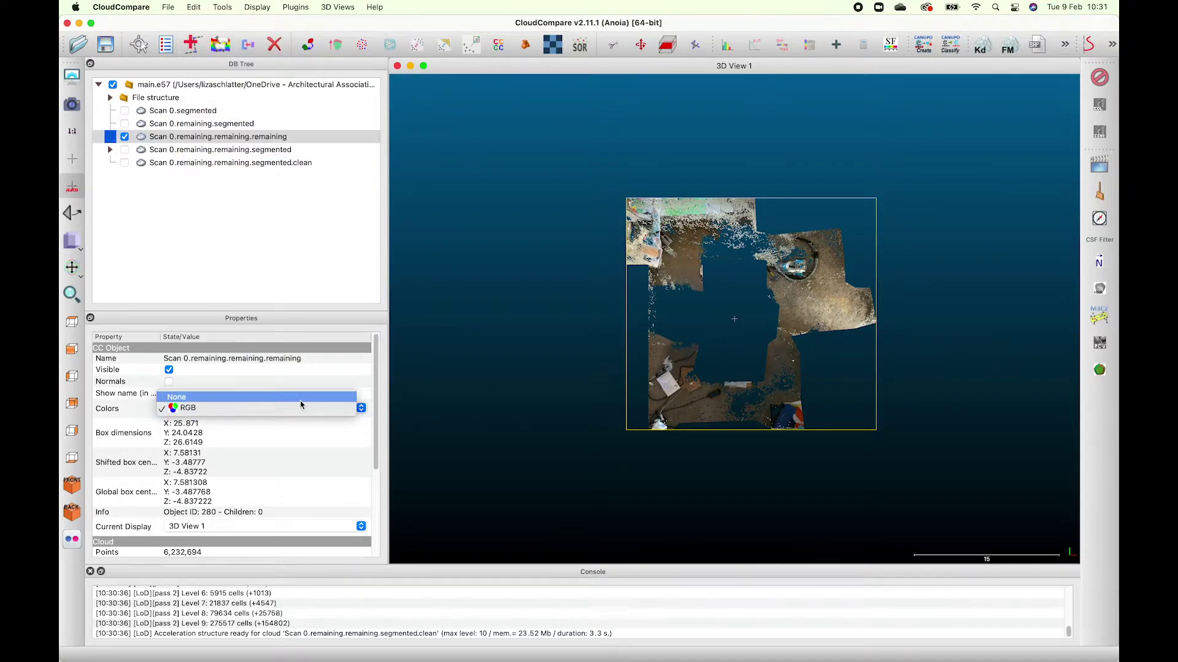
left_click(1099, 343)
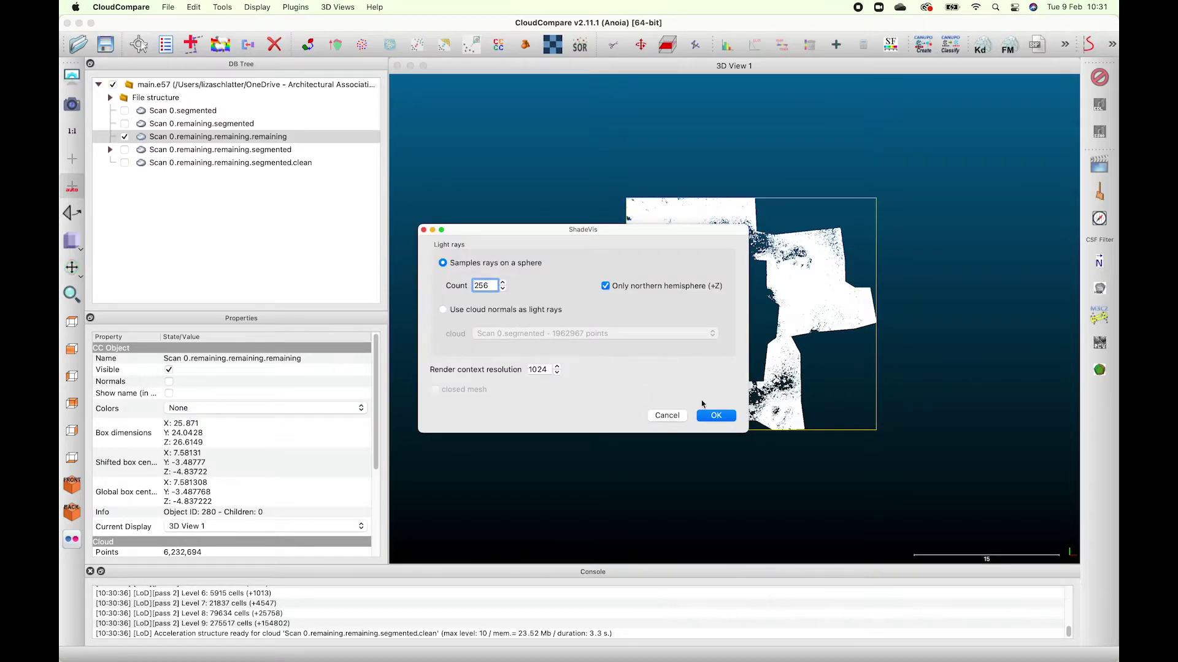
left_click(719, 417)
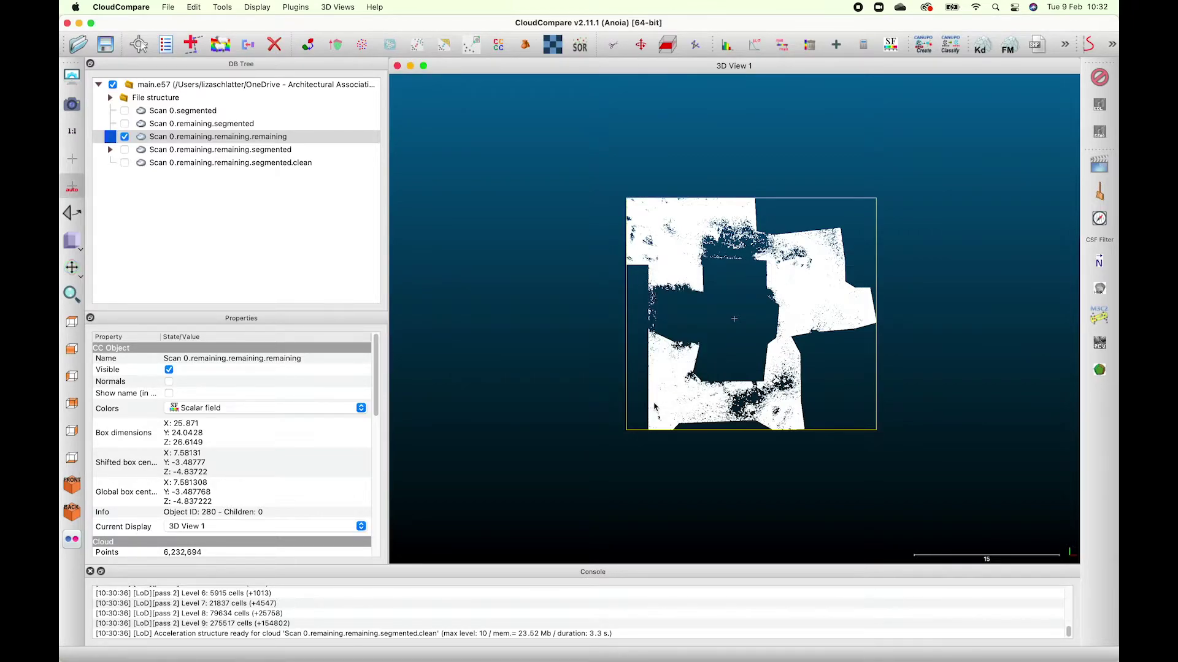
- Compute the gradient of the interior cloud's Illuminance (PCV) scalar field
left_click(193, 6)
mouse_move(209, 78)
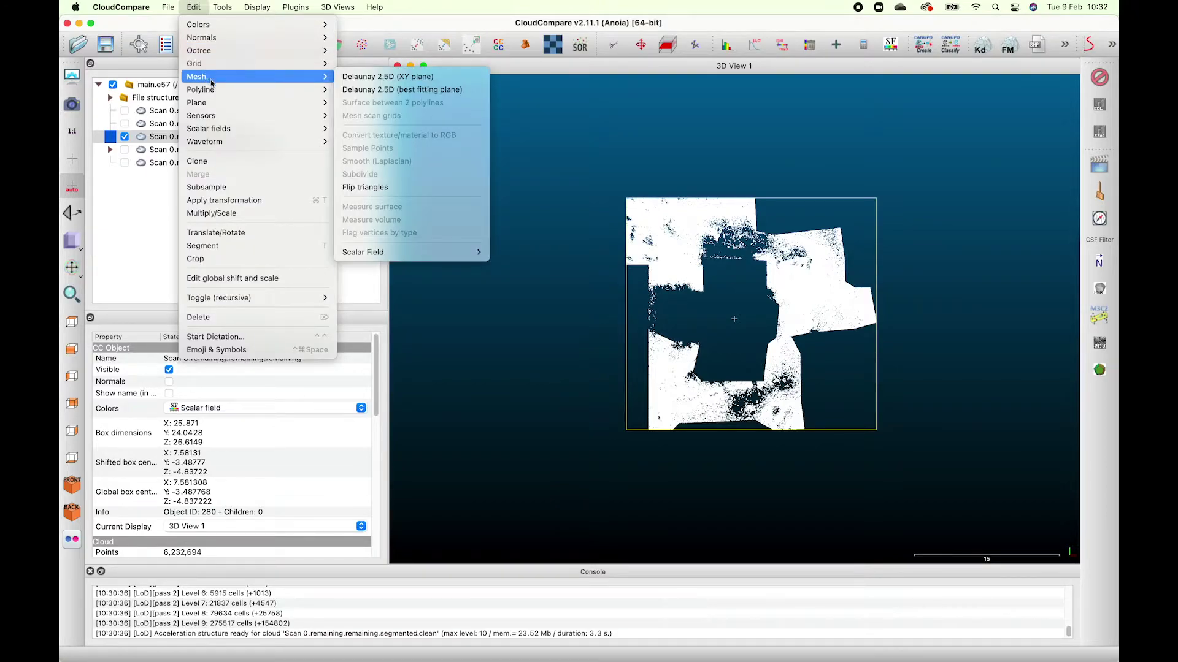
mouse_move(244, 129)
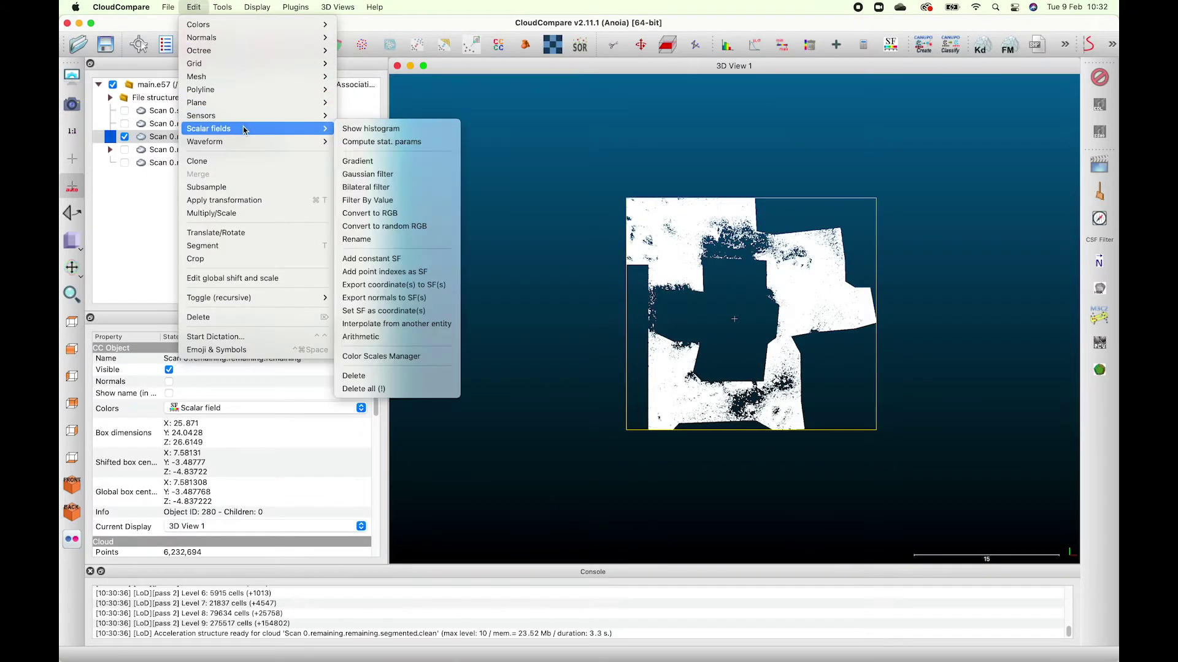
left_click(415, 162)
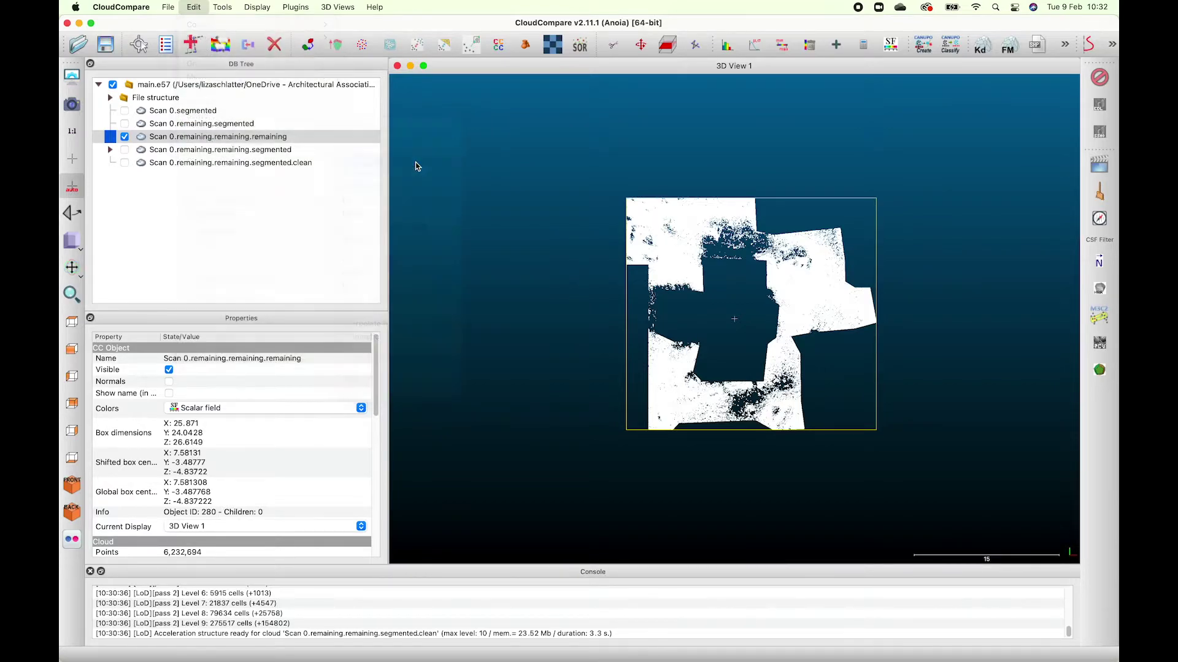
left_click(671, 357)
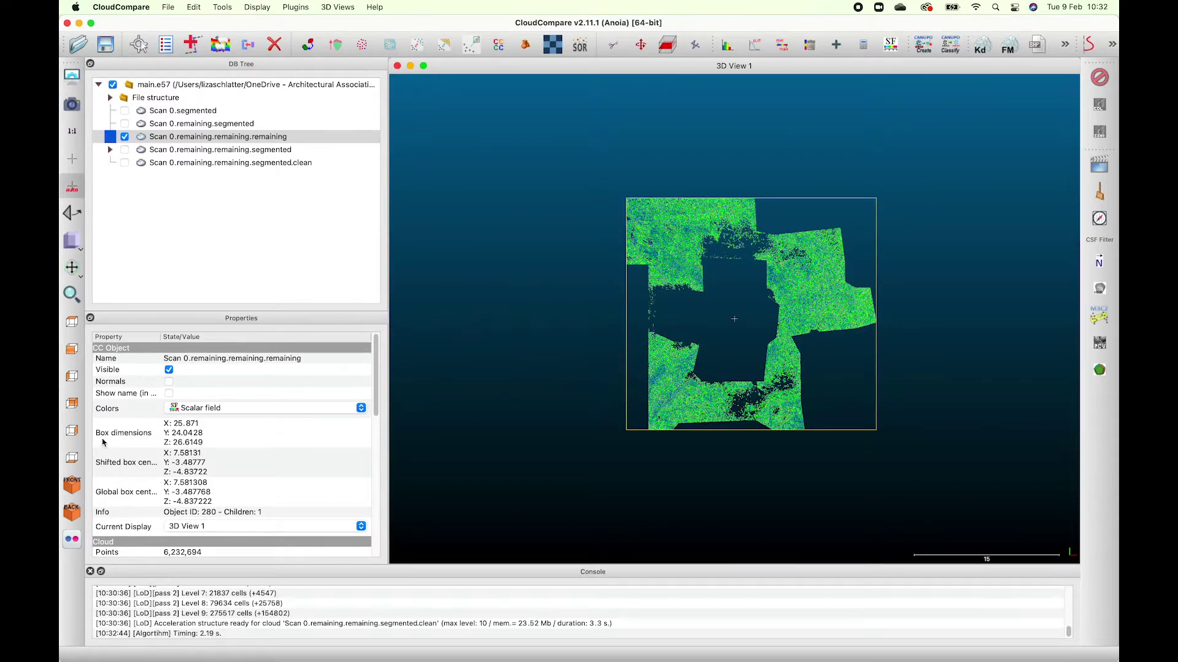
- Try the Grey, Dip direction (repeat) and Dip color scales on the interior cloud's gradient scalar field, and settle on Viridis
left_click(285, 410)
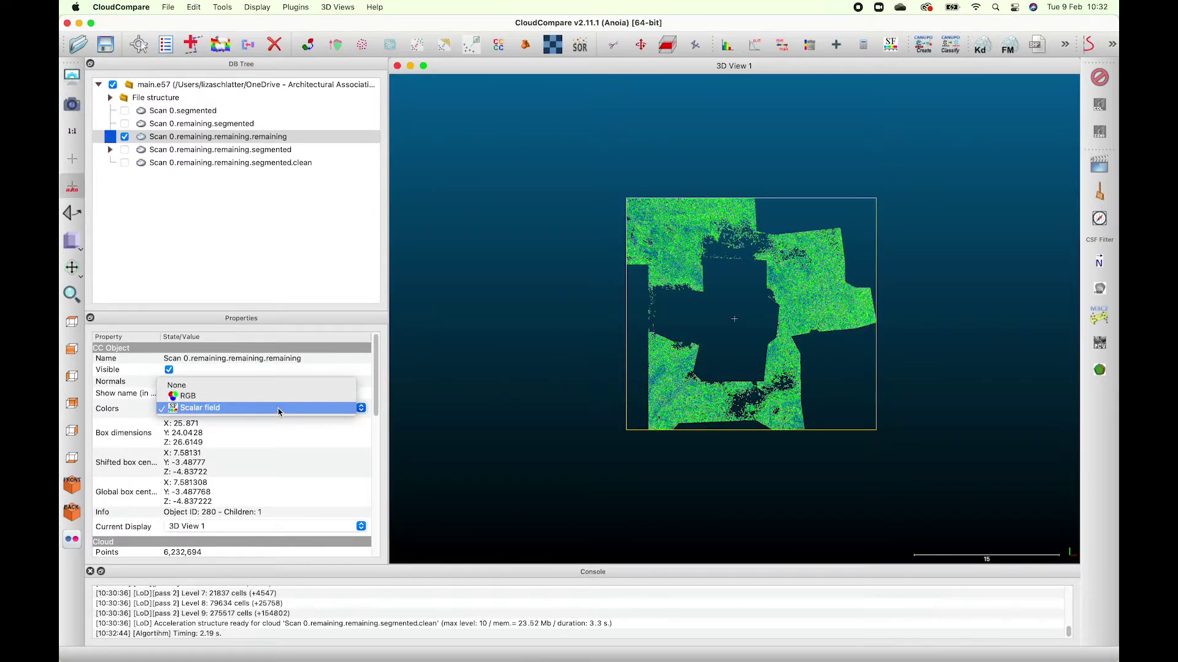
left_click(277, 407)
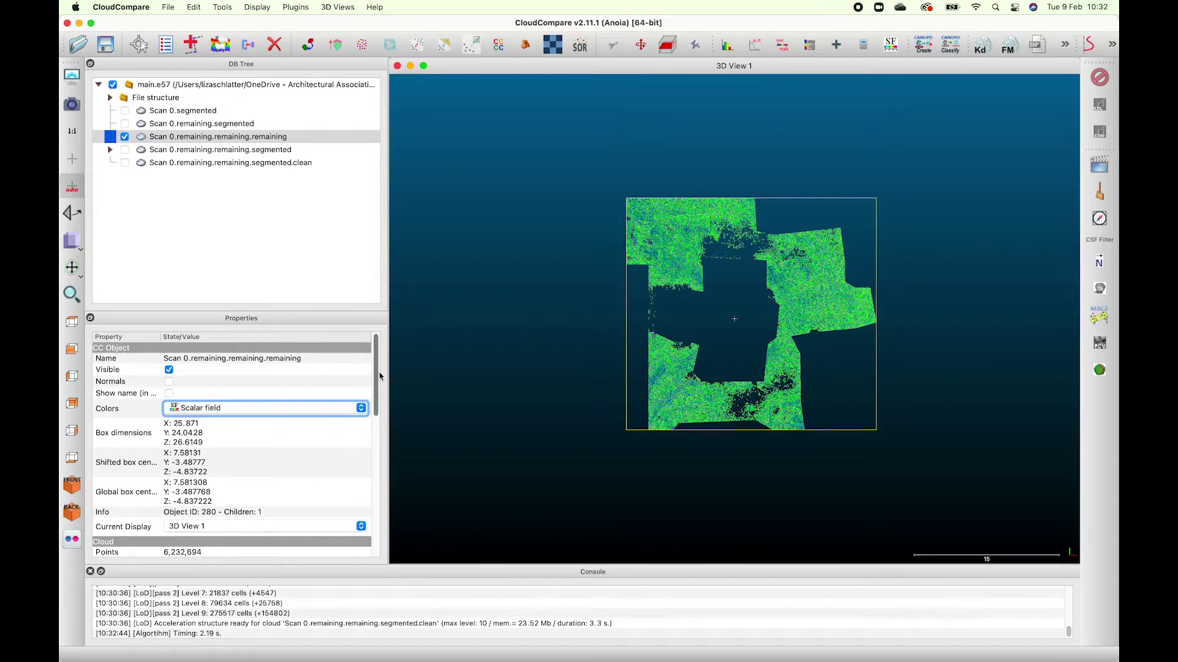
left_click_drag(379, 377, 390, 484)
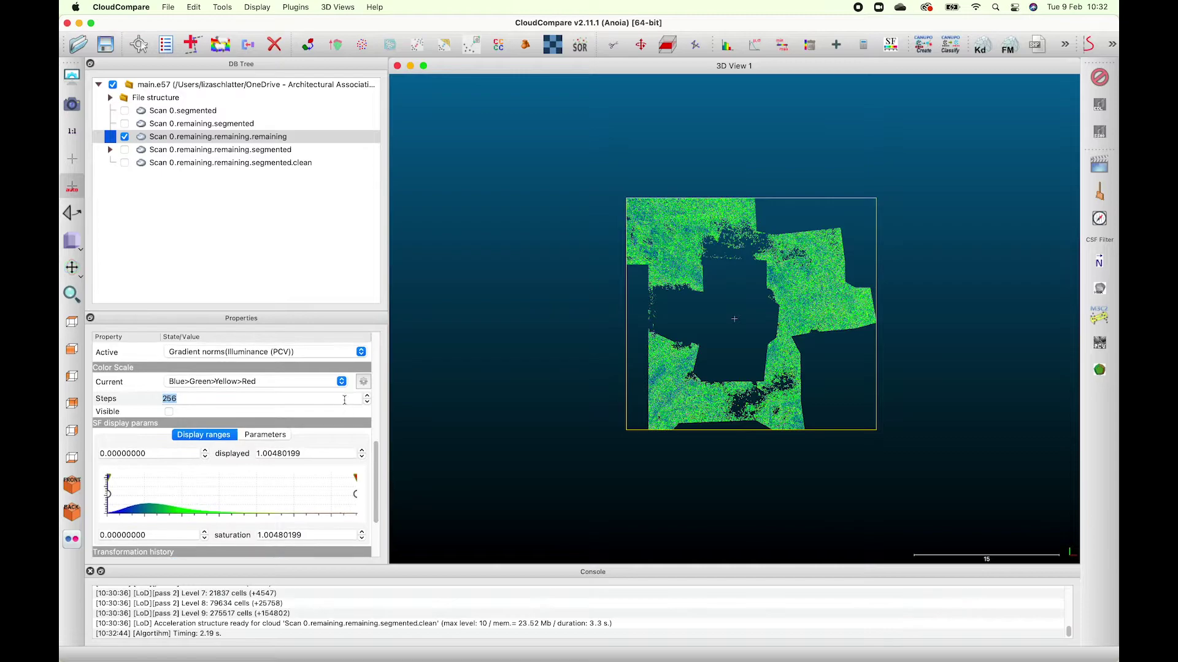
left_click(342, 380)
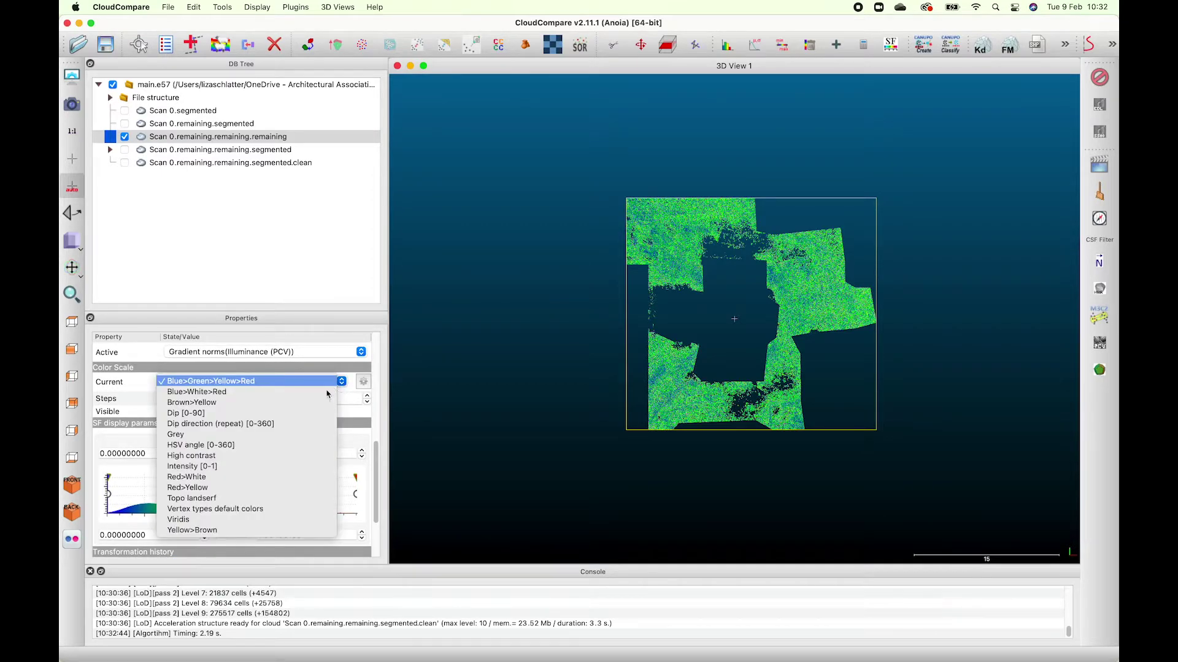
left_click(176, 434)
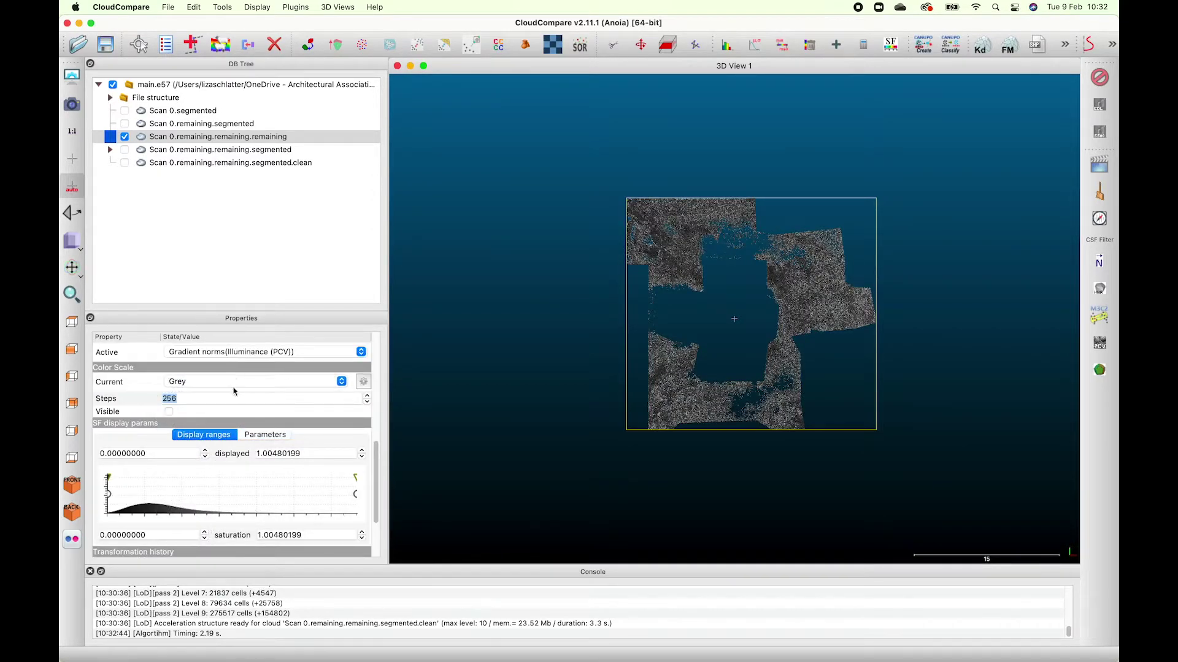
left_click(234, 391)
left_click(208, 373)
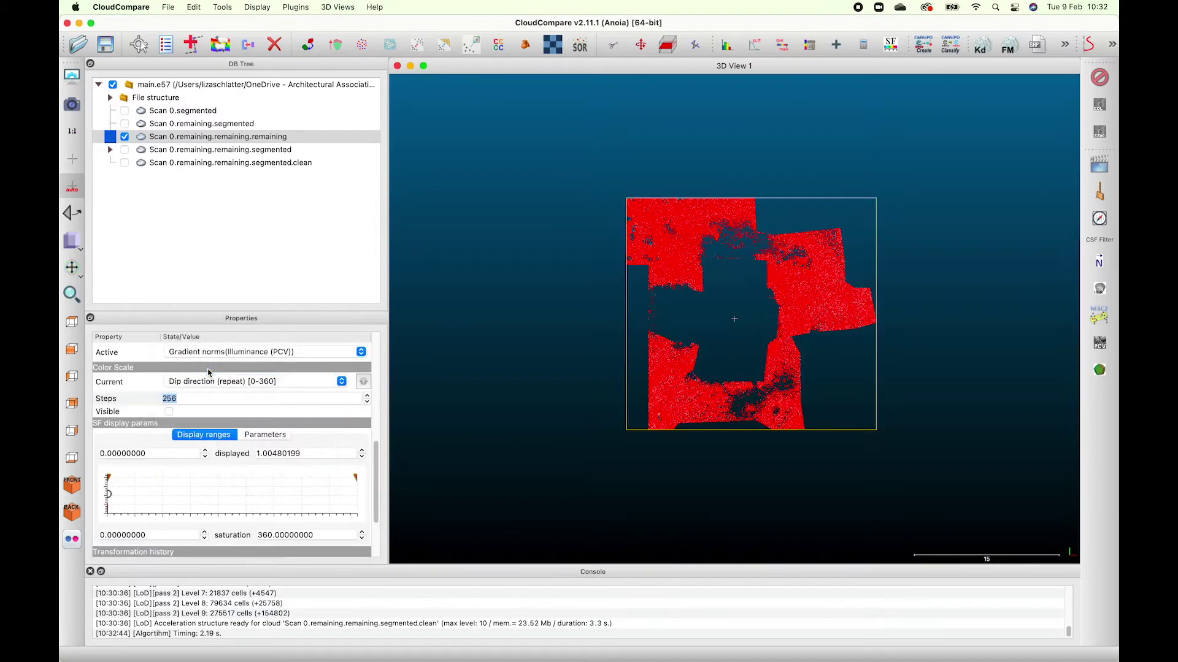
left_click(258, 382)
left_click(223, 372)
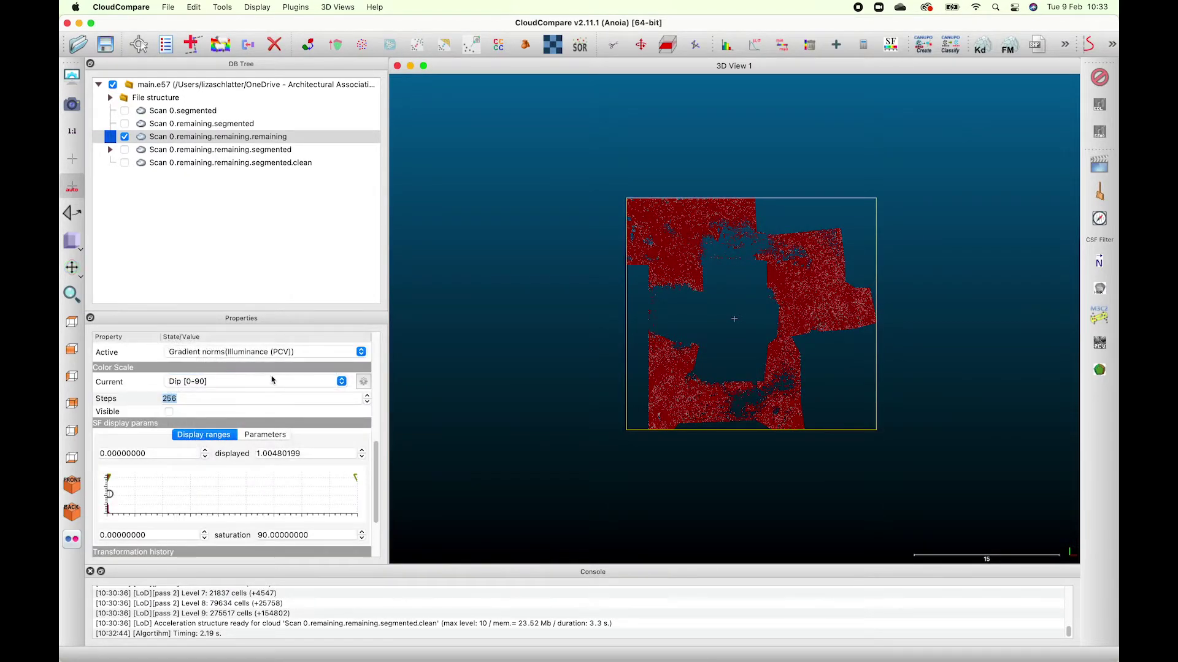
left_click(270, 381)
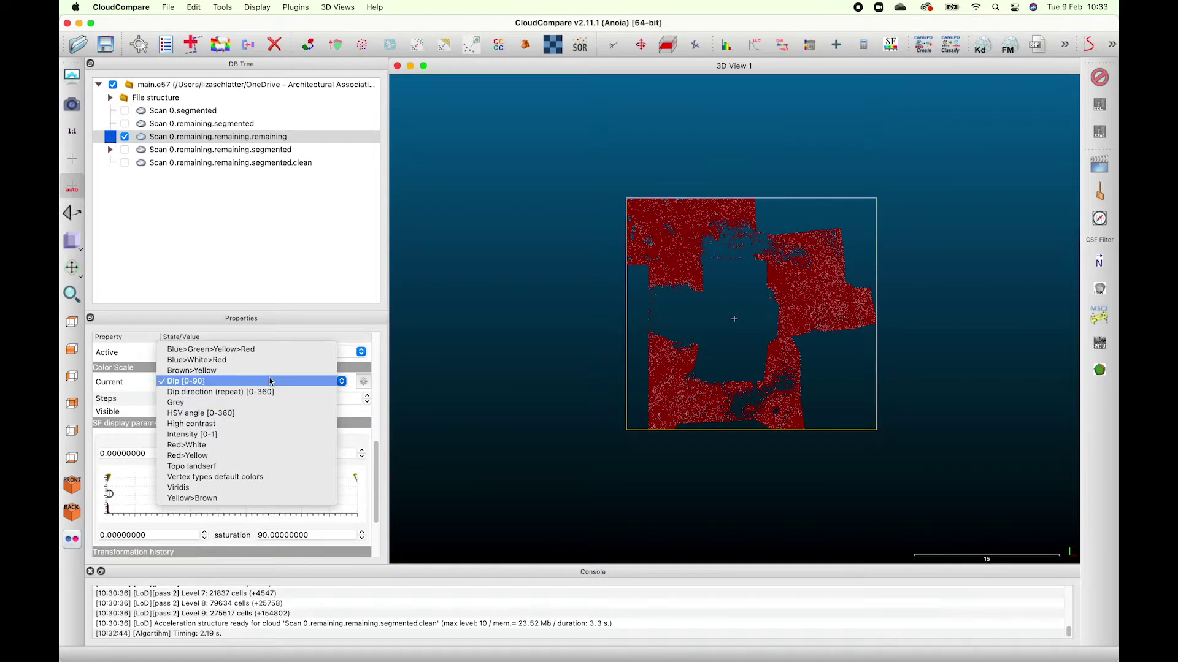
left_click(205, 488)
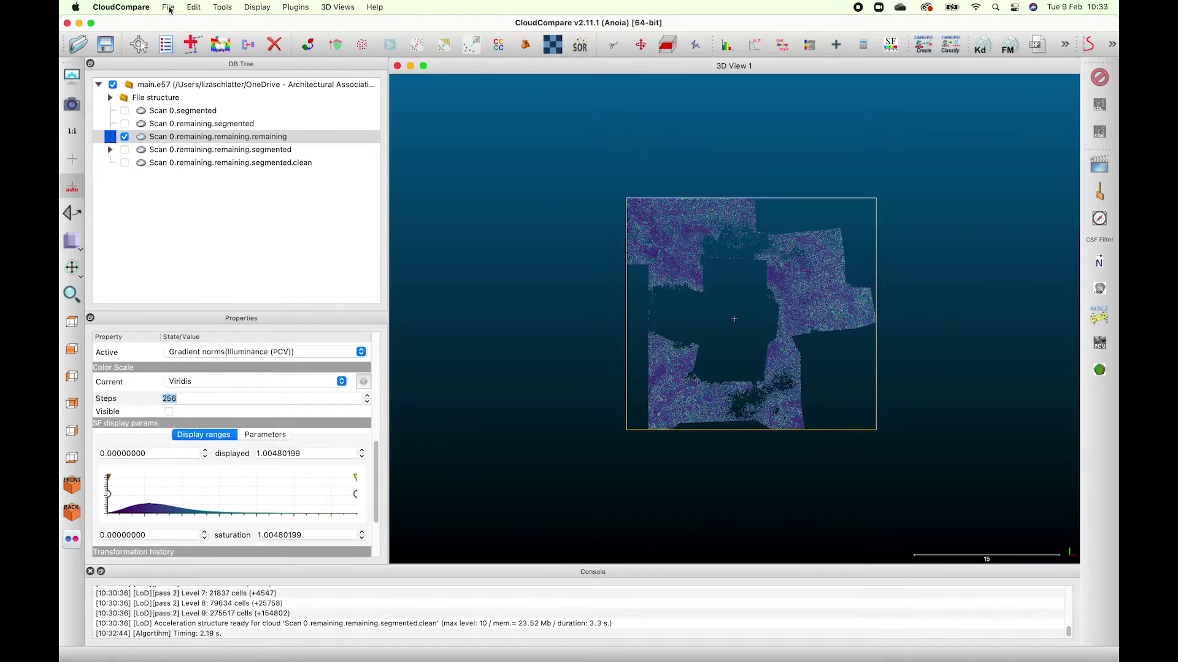
- Show only the west wall cloud and convert the colors of the still selected Scan 0.remaining.remaining.remaining to grey scale
left_click(124, 137)
left_click(125, 123)
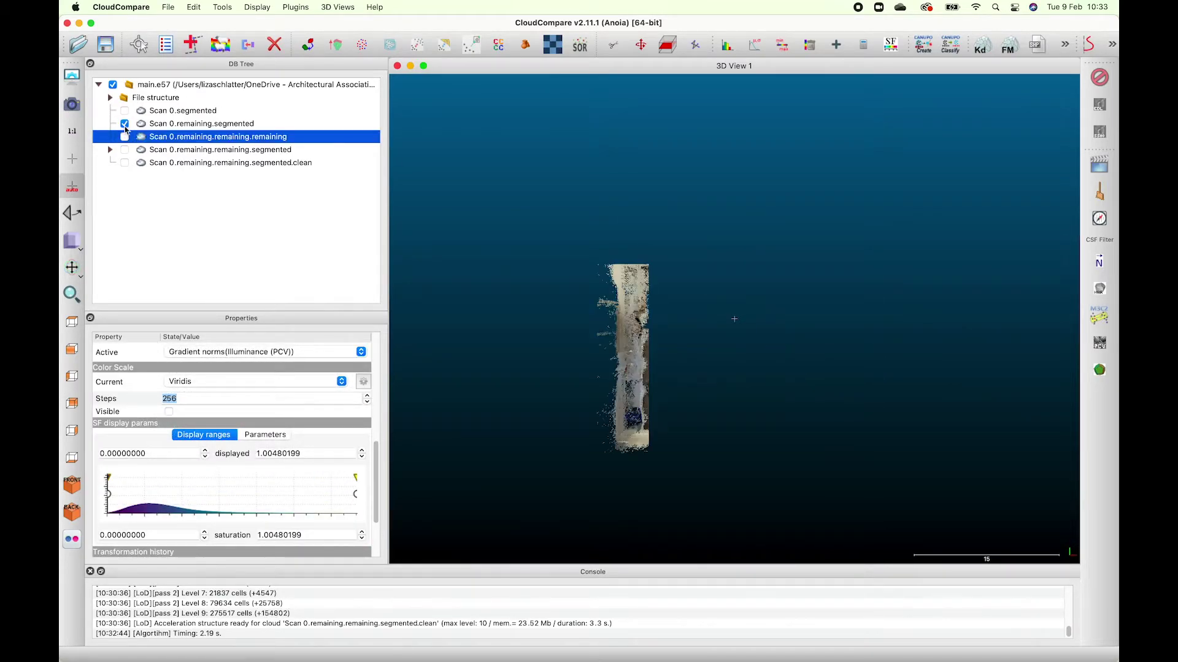
left_click(194, 7)
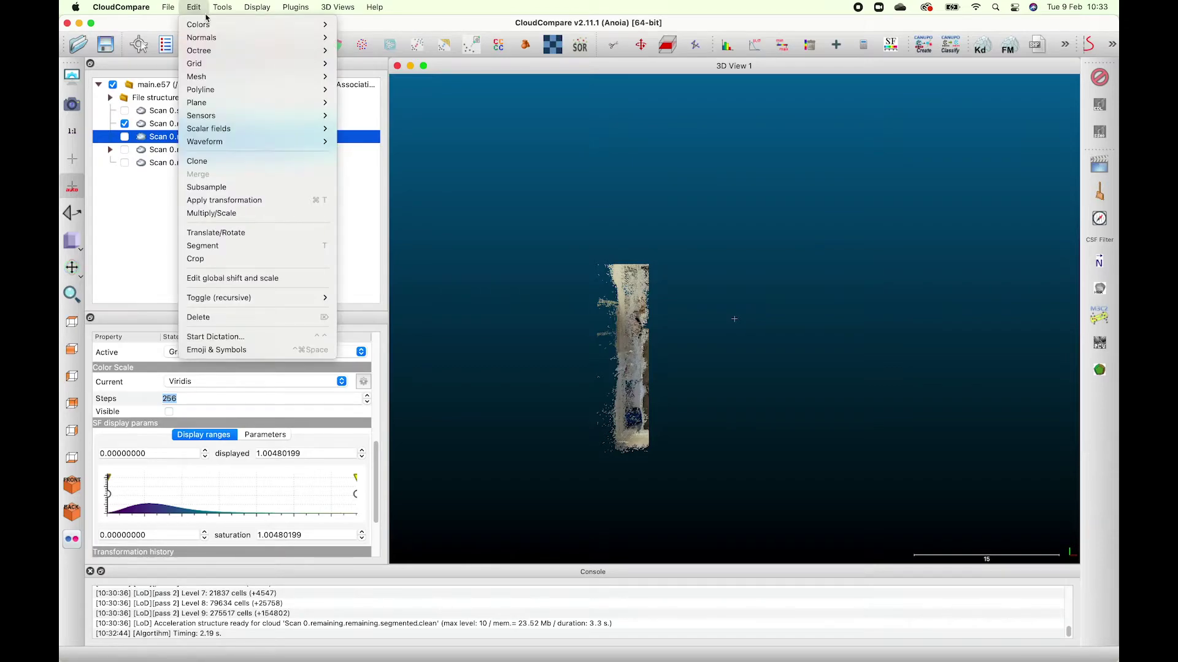
mouse_move(214, 15)
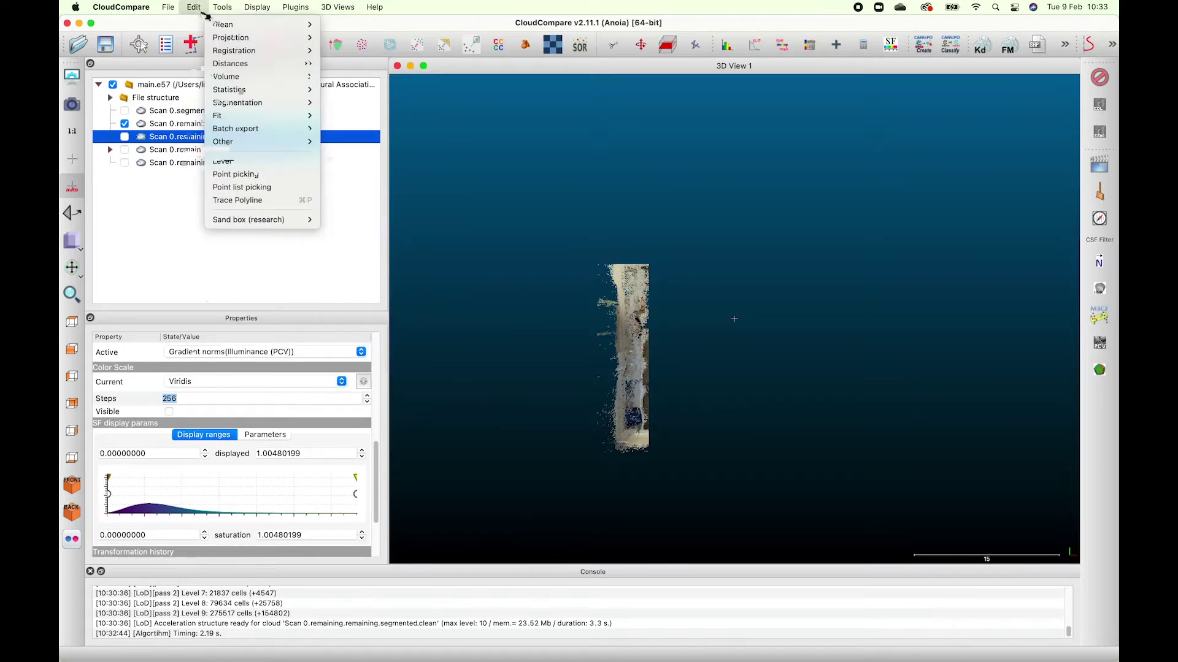
left_click(382, 91)
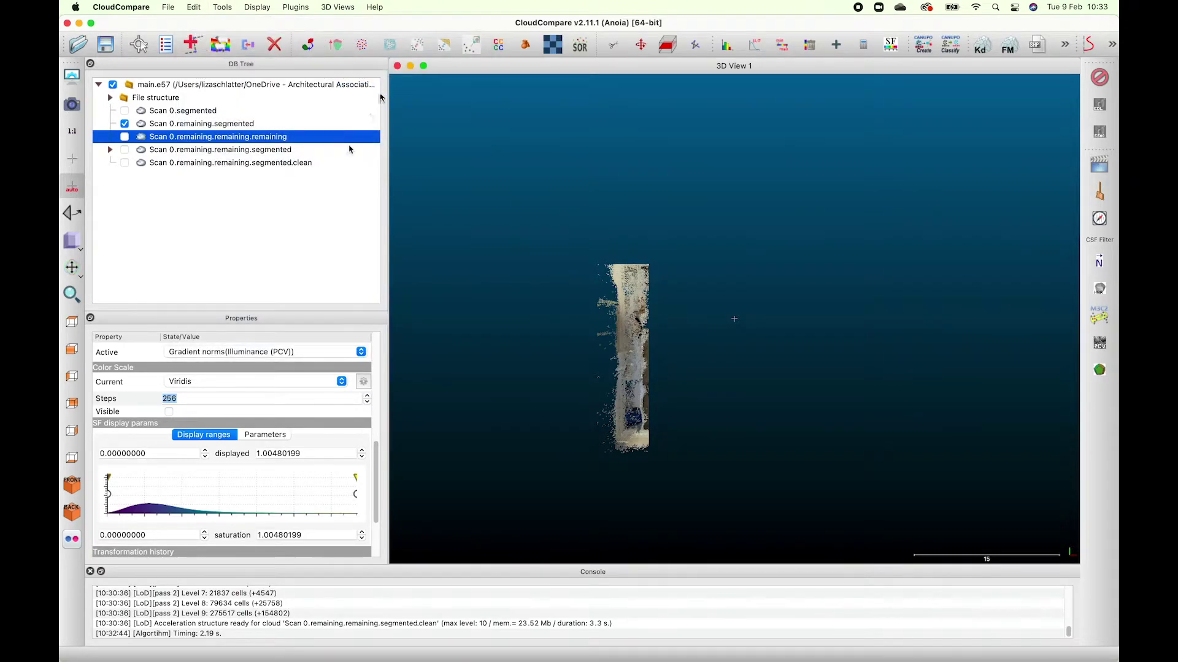
- Show the interior cloud beside the west wall to check it, and switch its colors back to Scalar field
left_click(236, 125)
left_click(125, 137)
left_click(125, 136)
left_click(124, 137)
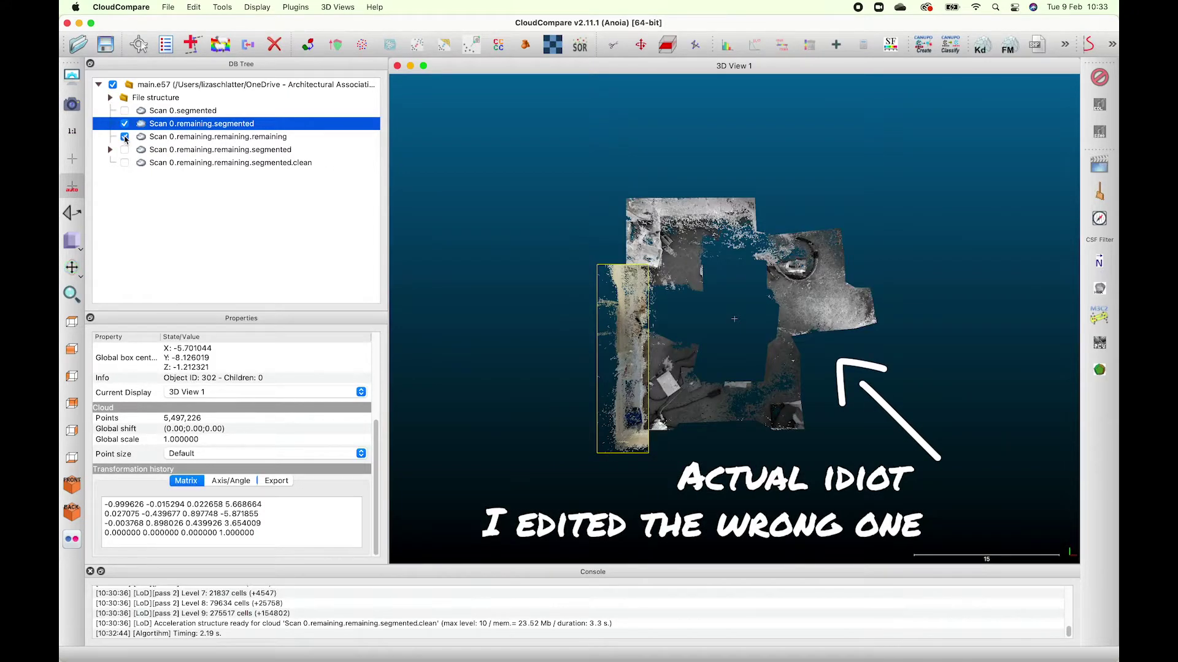
left_click(169, 137)
left_click(281, 494)
left_click(281, 484)
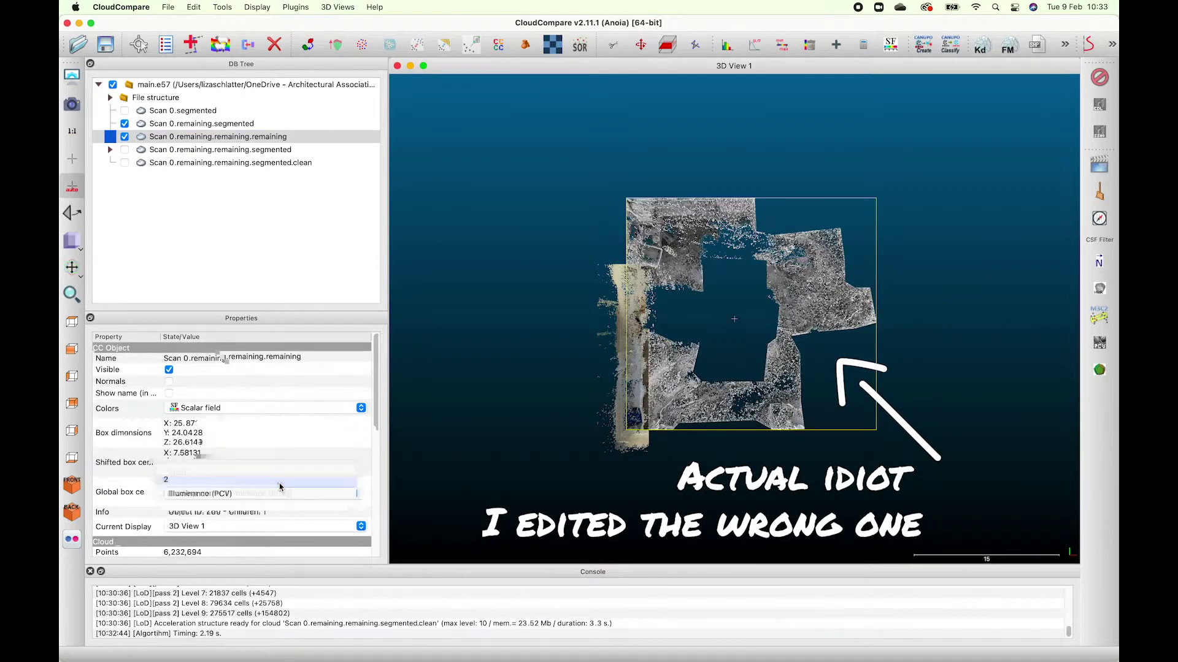
left_click(281, 494)
left_click(281, 504)
- Hide the interior cloud and convert the colors of the west wall cloud, Scan 0.remaining.segmented, to grey scale
left_click(124, 136)
left_click(184, 124)
left_click(192, 7)
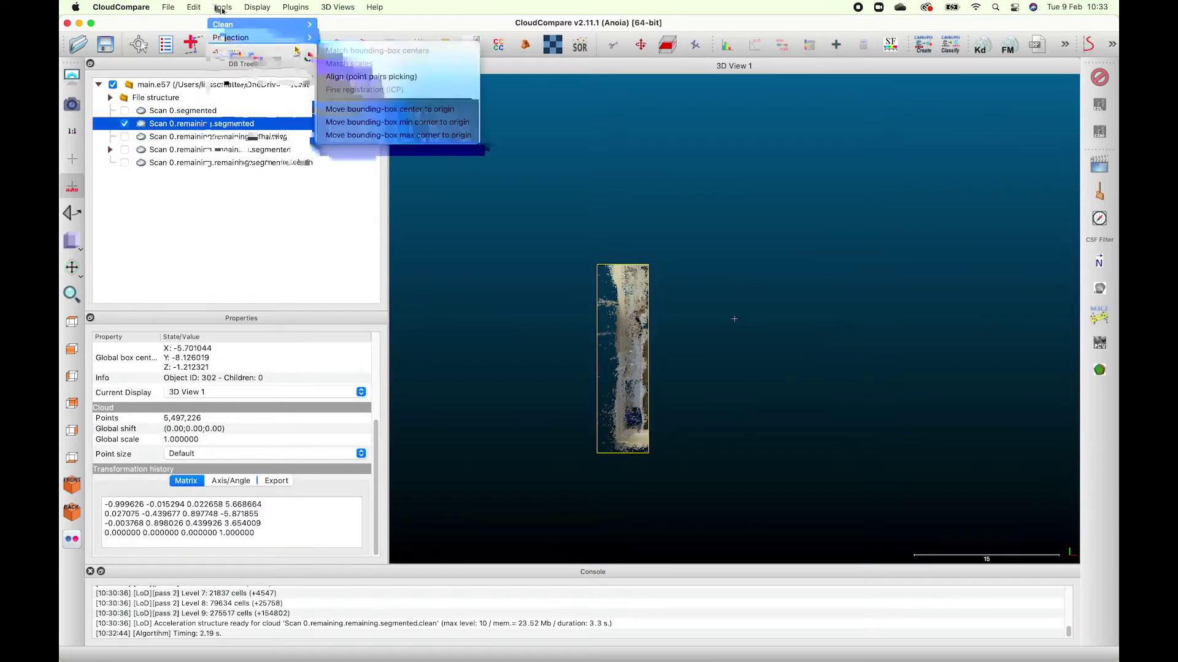
mouse_move(200, 25)
left_click(386, 90)
- Show only the desk cloud, Scan 0.segmented, and compute its PCV illuminance shading
left_click(124, 124)
left_click(125, 111)
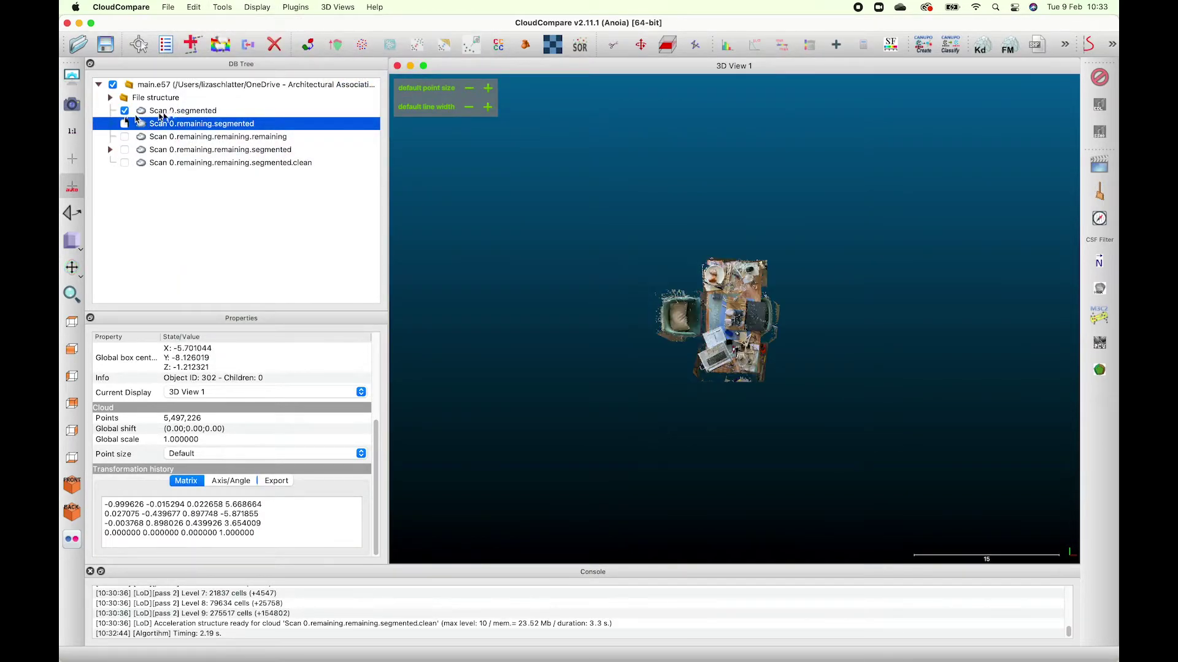
left_click(166, 111)
left_click(212, 7)
mouse_move(193, 7)
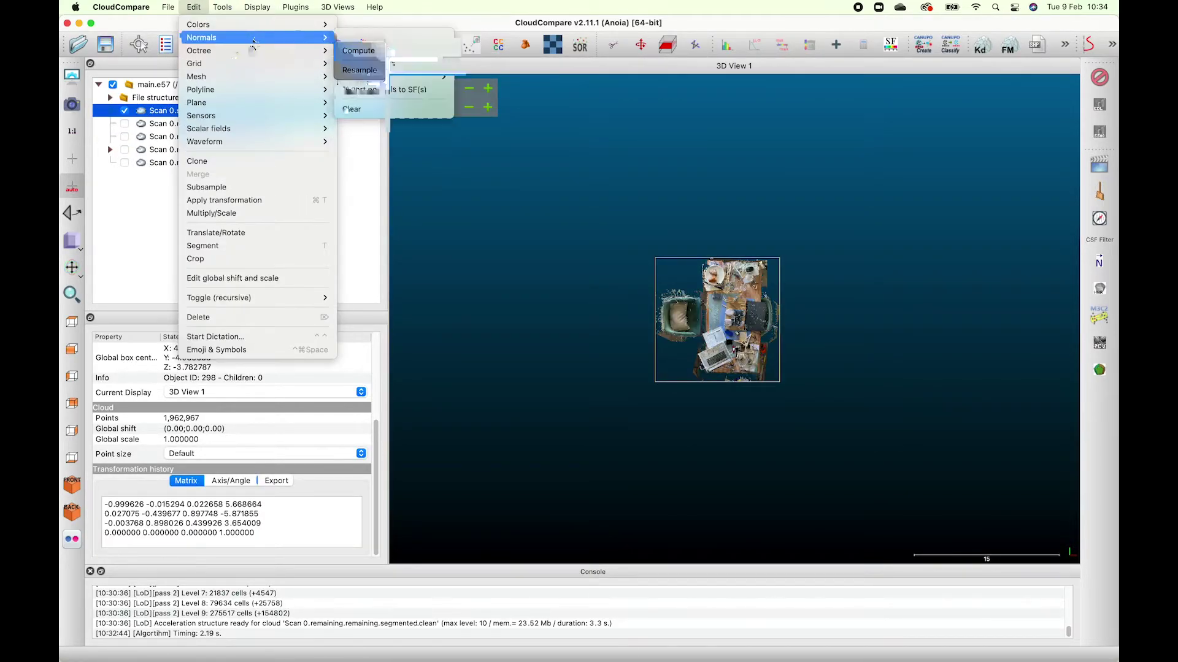
mouse_move(258, 84)
left_click(513, 303)
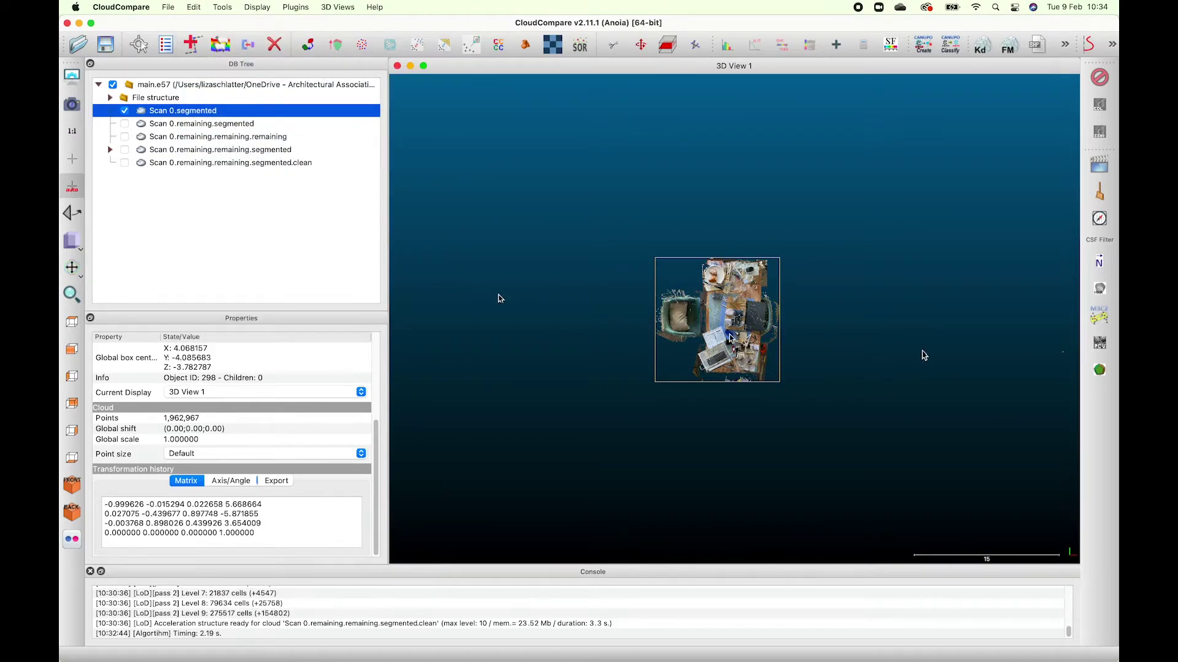
left_click(1103, 346)
left_click(717, 415)
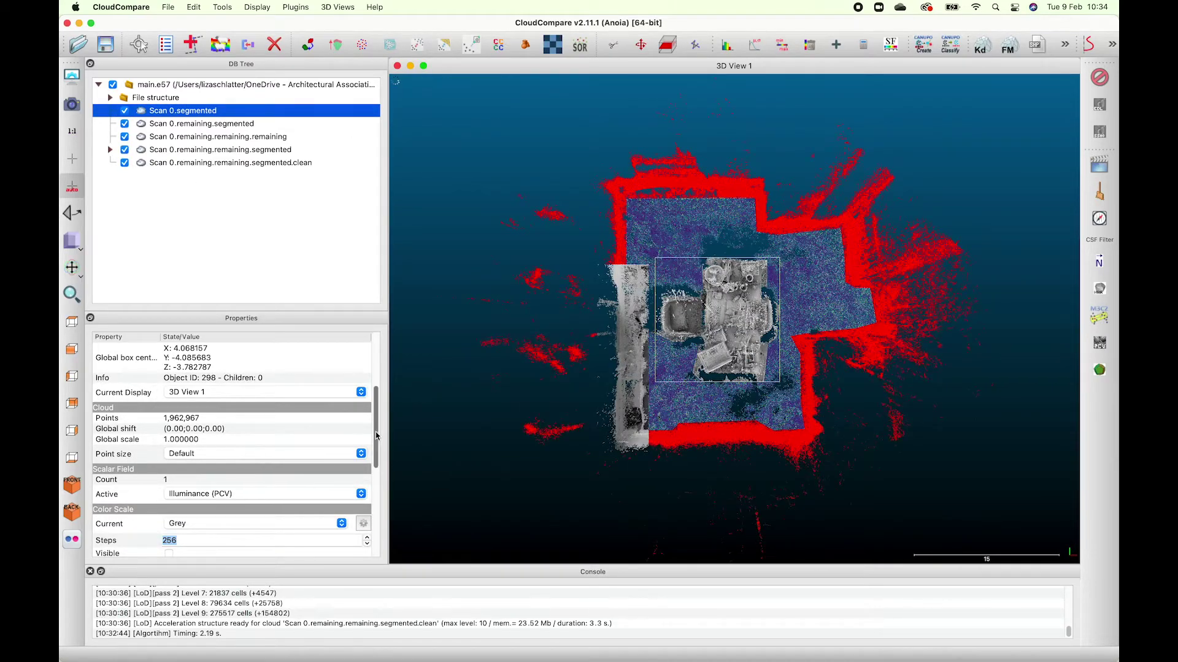
- Apply the High contrast color scale to the desk cloud's Illuminance (PCV) field and lower the maximum displayed value to about 0.868
left_click_drag(377, 428, 385, 506)
scroll(368, 466, "up", 2)
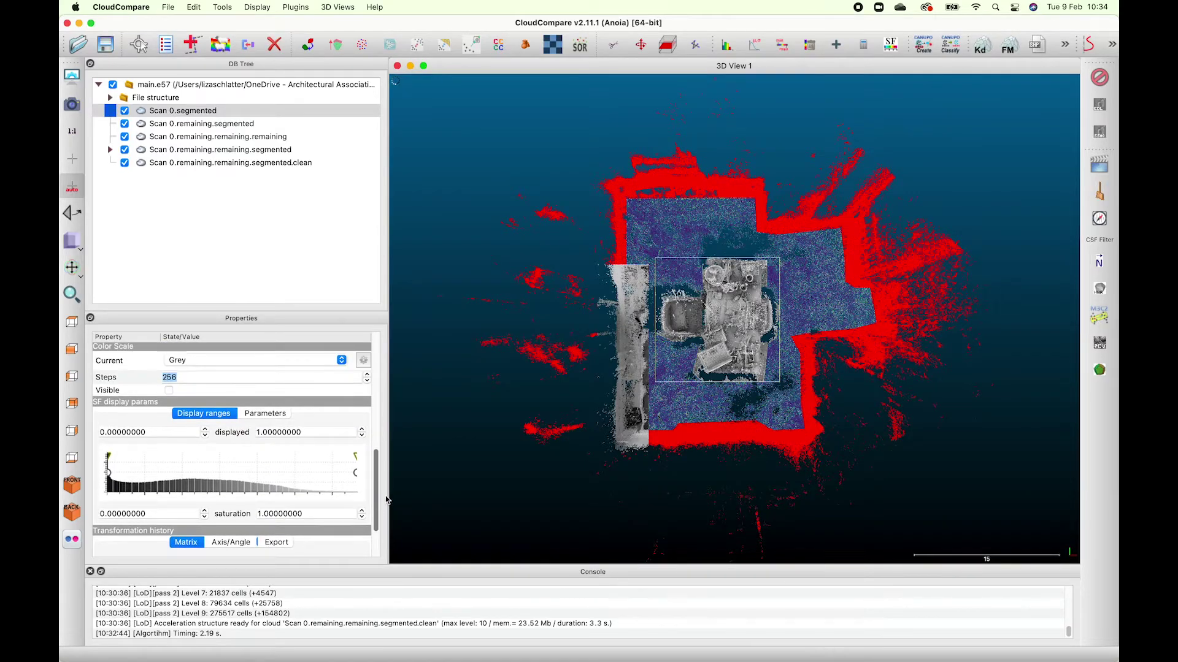
left_click(342, 359)
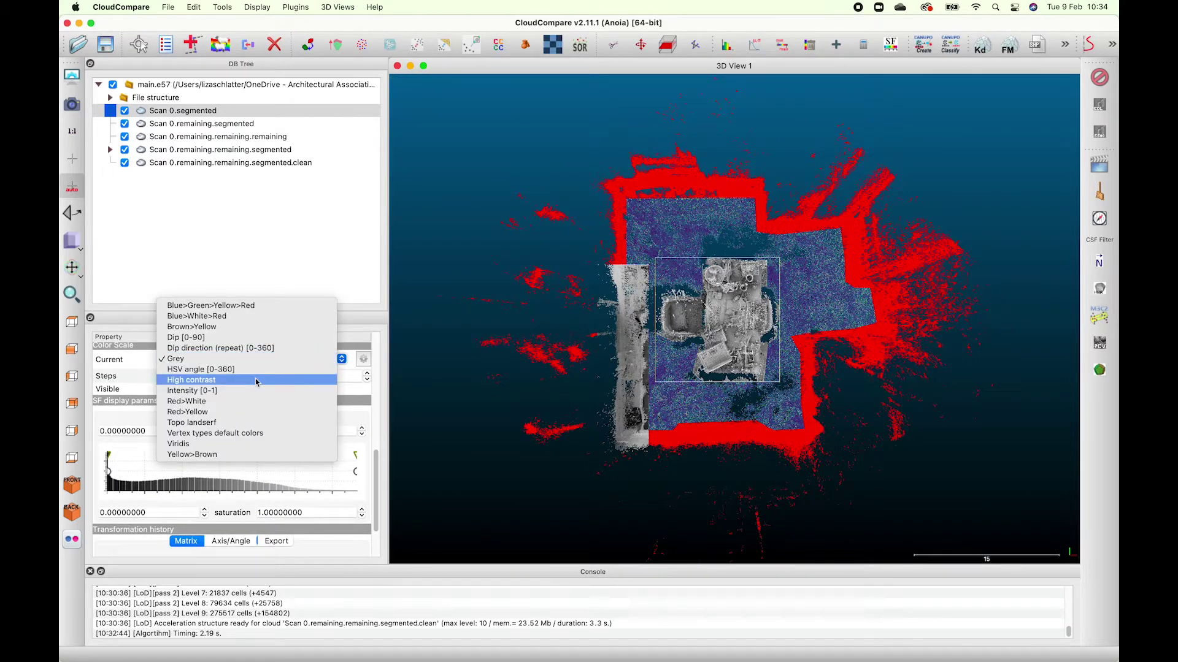
left_click(257, 379)
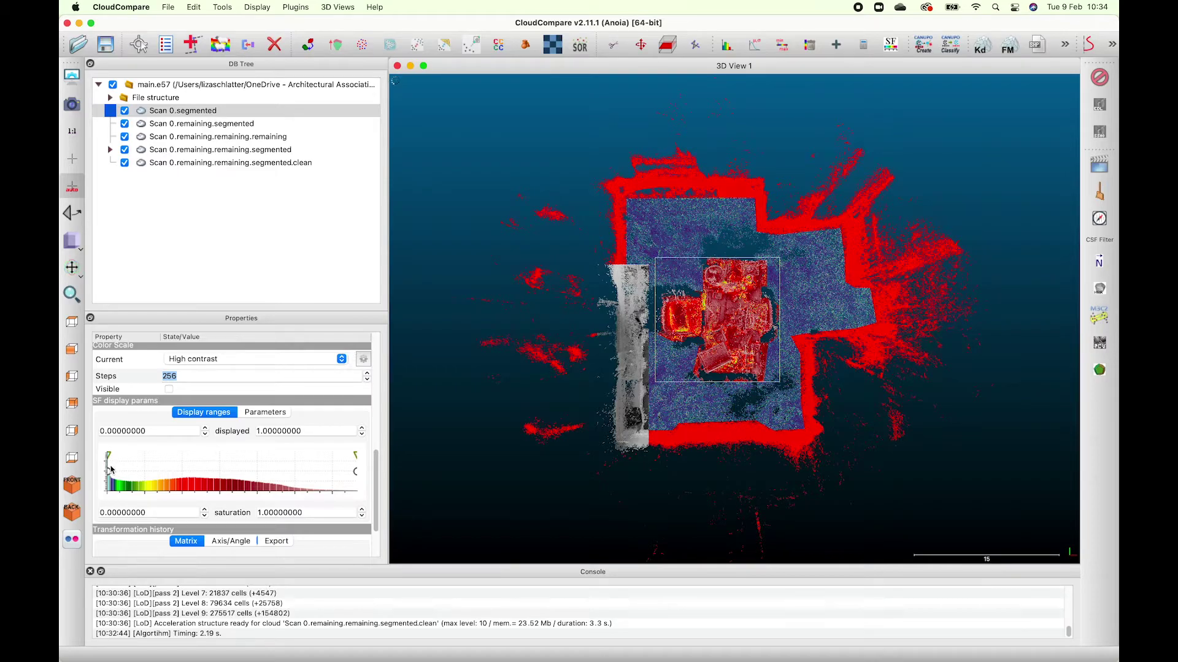
mouse_move(111, 473)
left_mouse_down()
mouse_move(160, 471)
mouse_move(95, 484)
left_mouse_up()
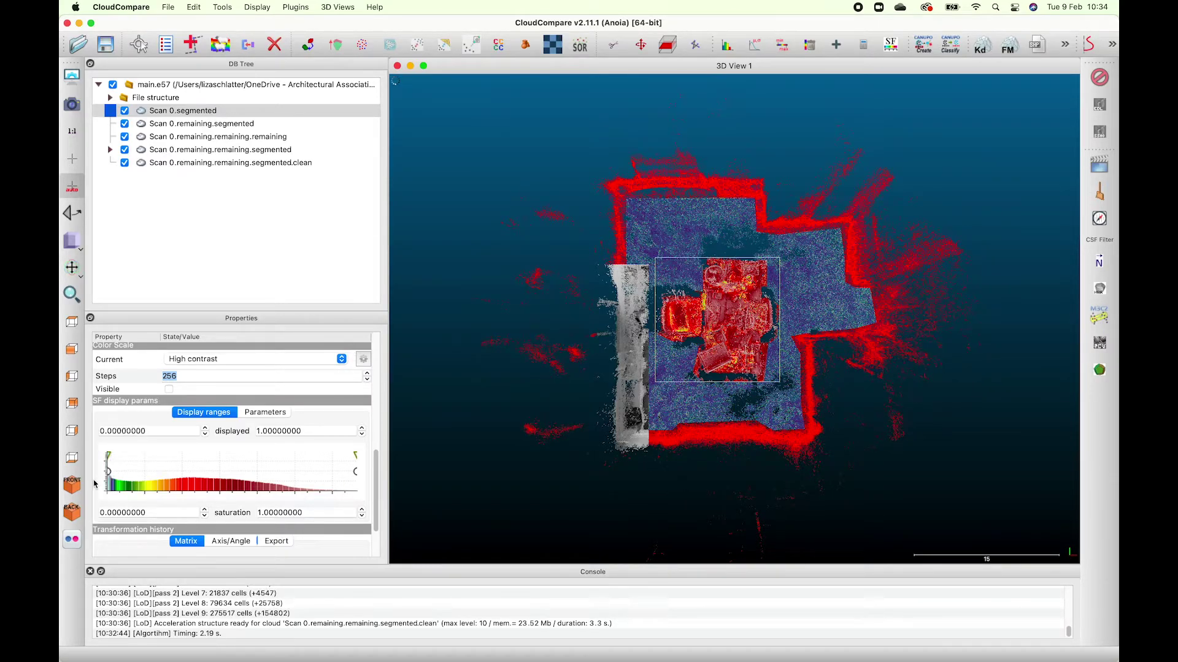
mouse_move(314, 479)
left_mouse_down()
mouse_move(218, 477)
mouse_move(324, 479)
left_mouse_up()
- Try the HSV angle [0-360] and Intensity [0-1] color scales on the desk cloud, settle on Red>Yellow, and deselect the cloud
left_click(263, 362)
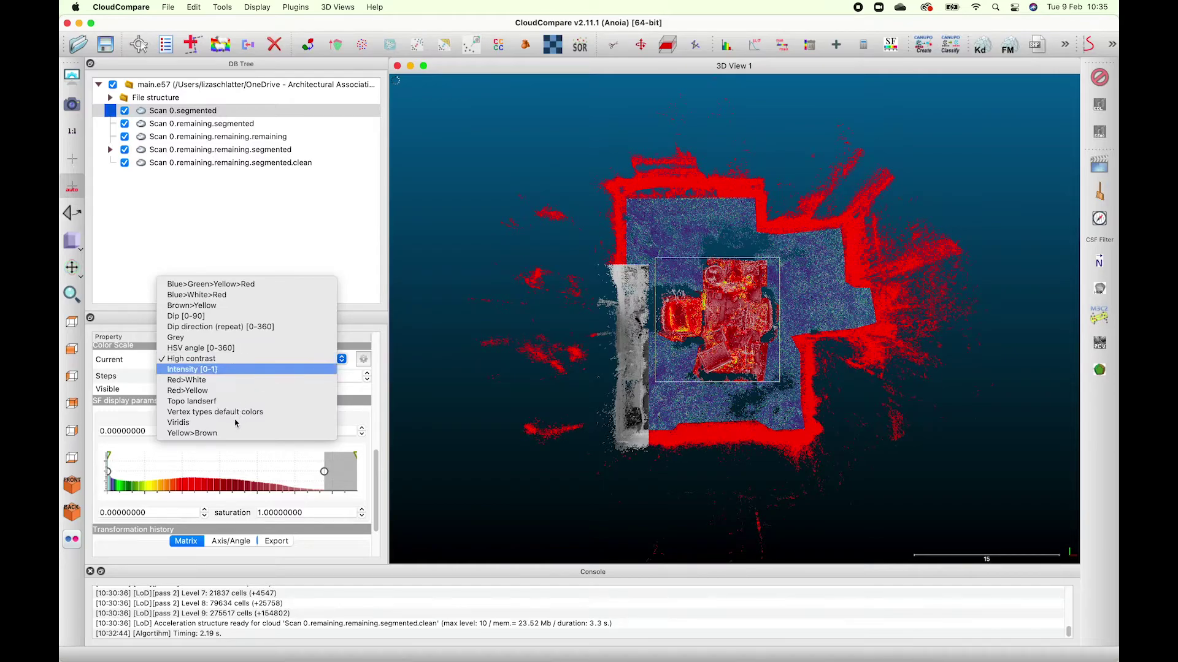
left_click(190, 347)
left_click(234, 362)
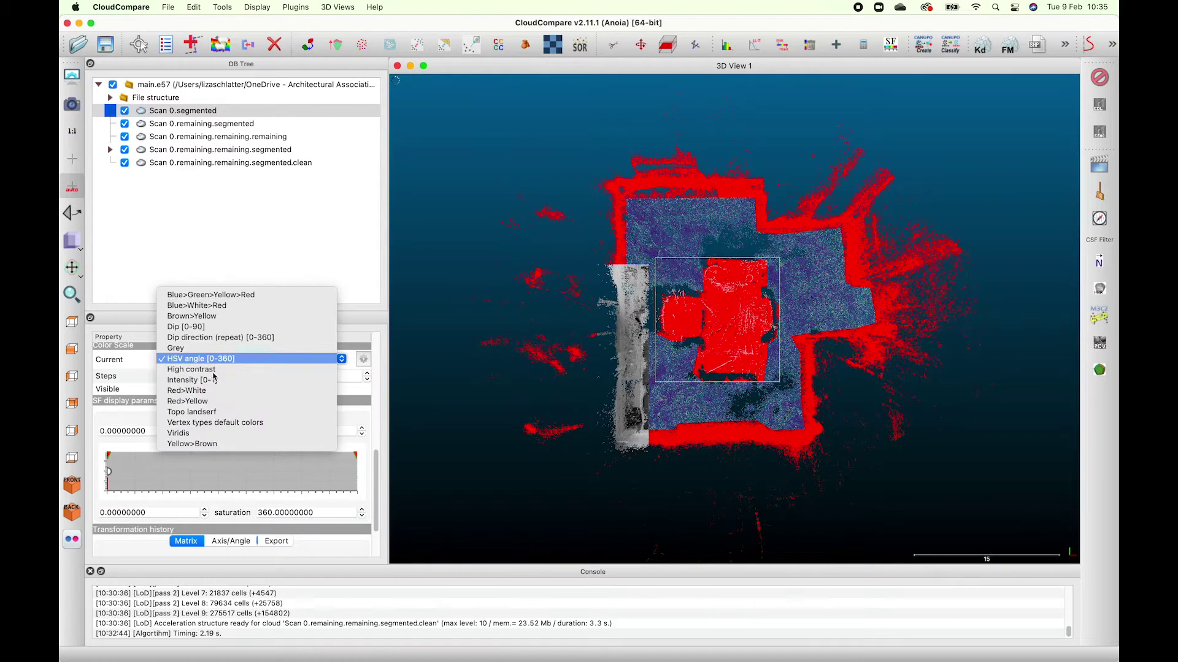
left_click(209, 385)
left_click(220, 361)
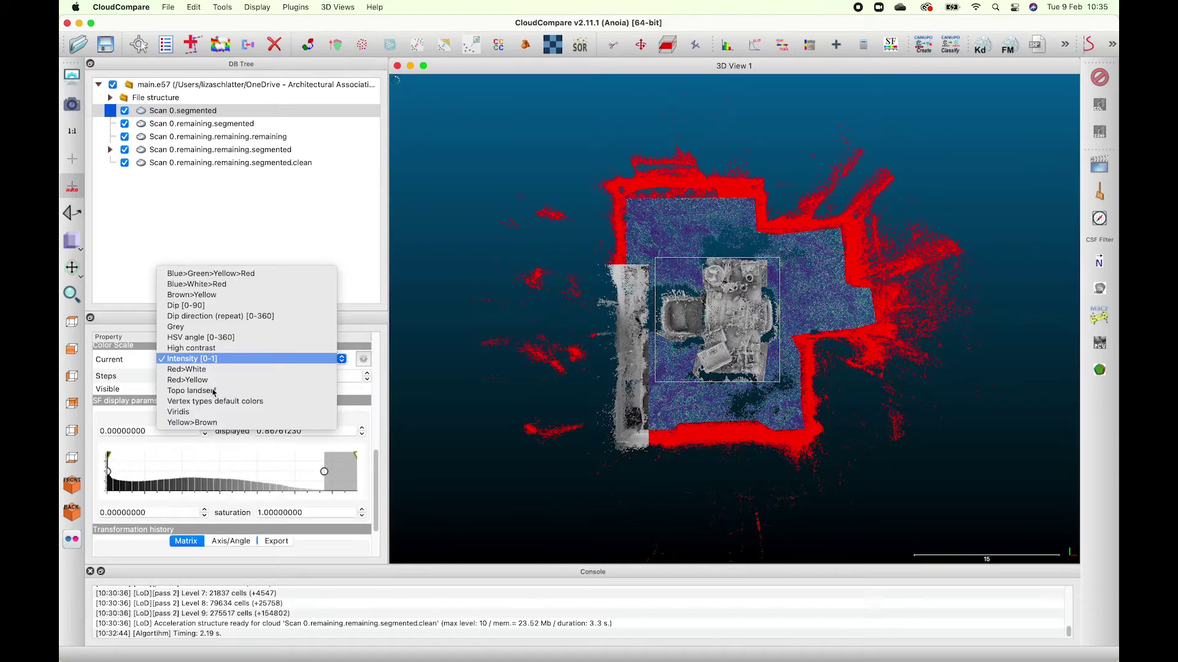
left_click(211, 375)
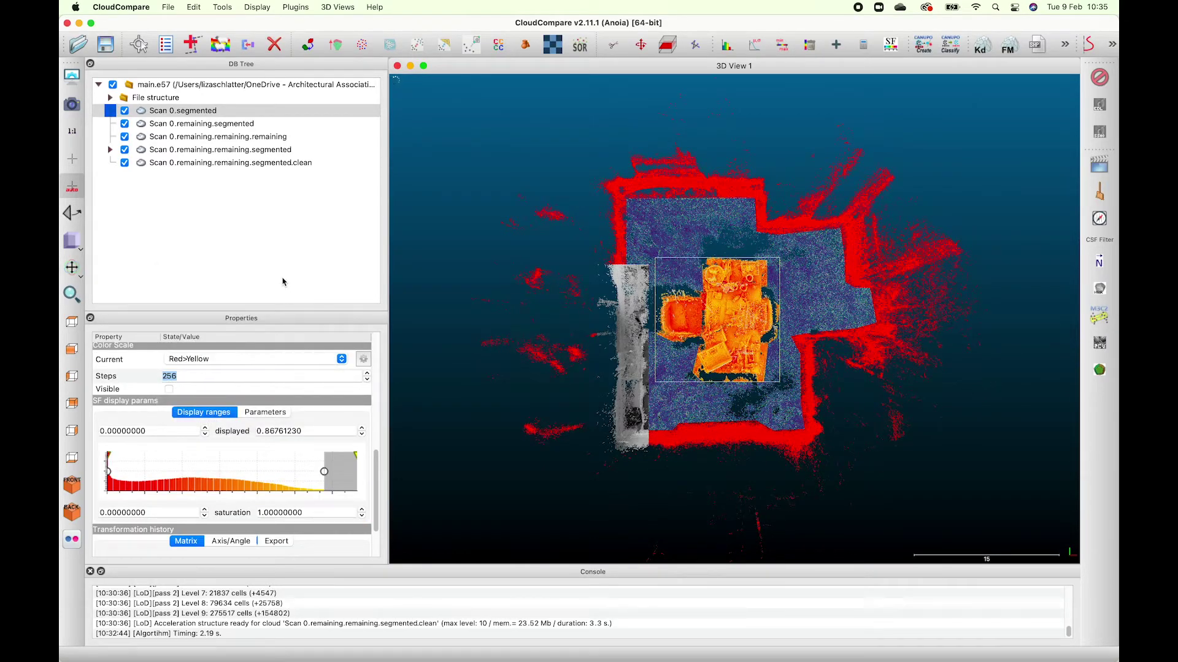
left_click(282, 281)
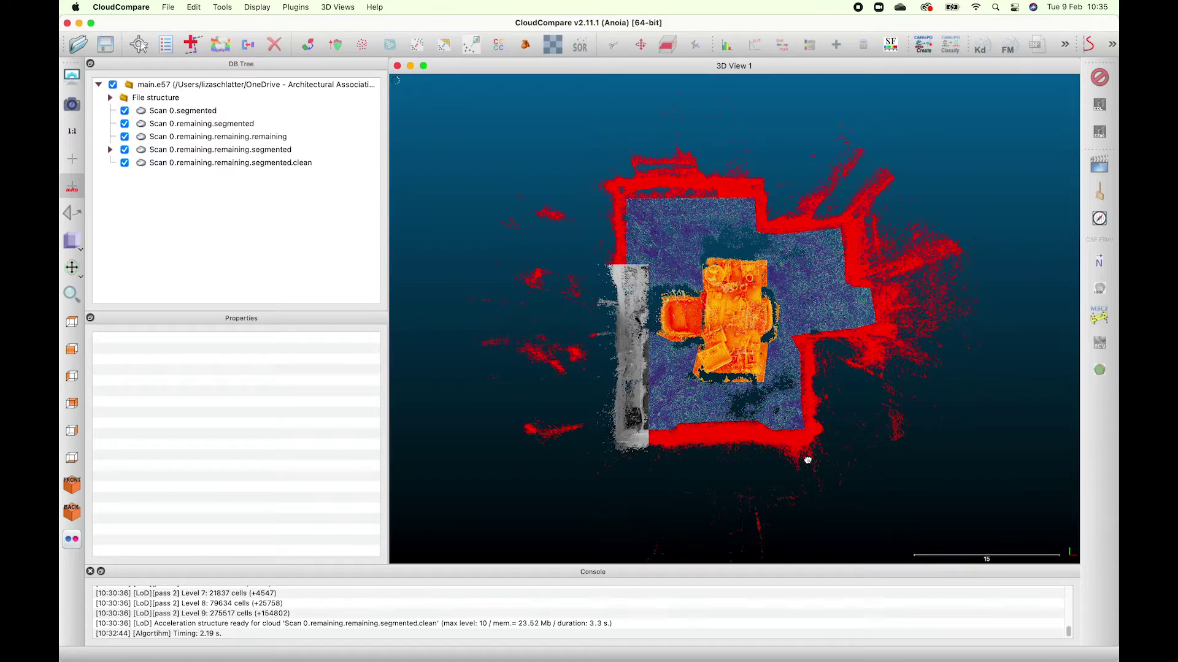
- Take a screenshot of the 3D view showing all recolored clouds obliquely from above
left_click_drag(807, 460, 846, 376)
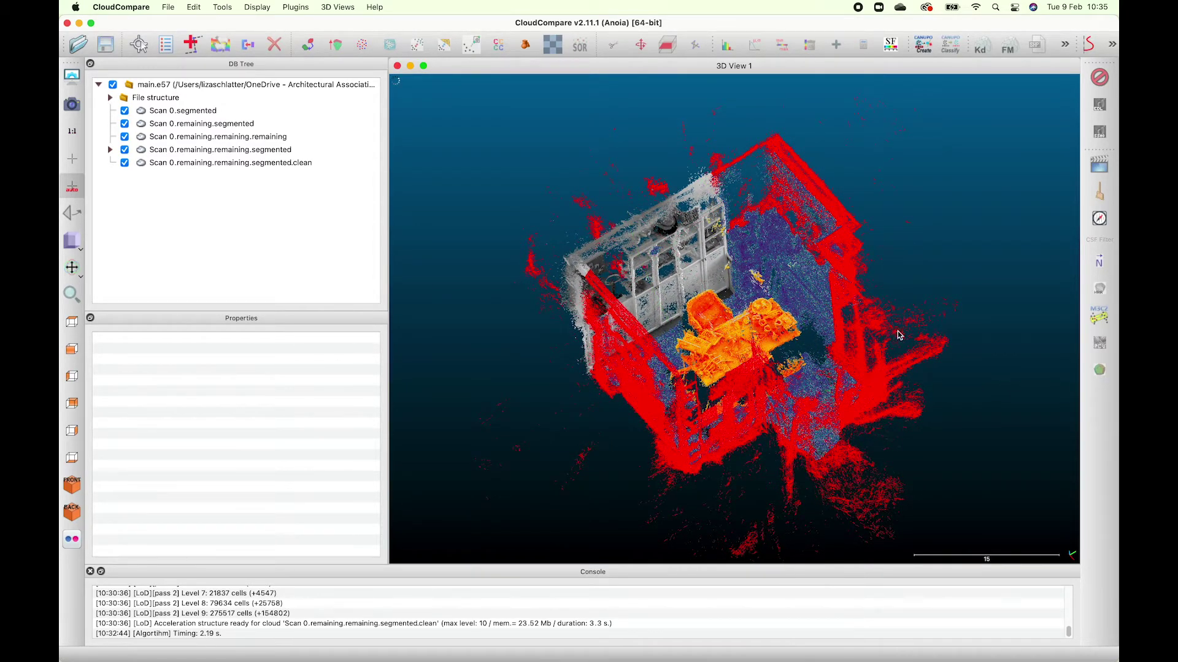
key("super+shift+4")
left_click_drag(402, 80, 1073, 561)
- Select main.e57 with all its clouds and save them as "Colourize" in the 13_Final Model folder, in CloudCompare entities (*.bin) format
left_click(170, 8)
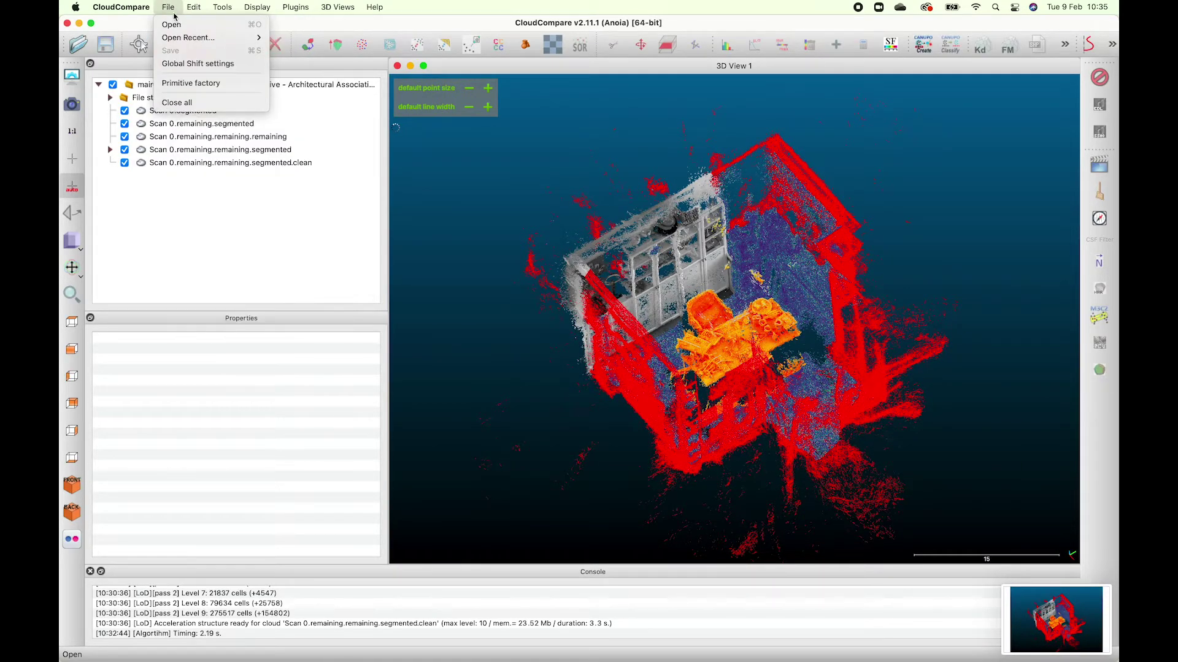
left_click(256, 194)
left_click_drag(257, 194, 119, 81)
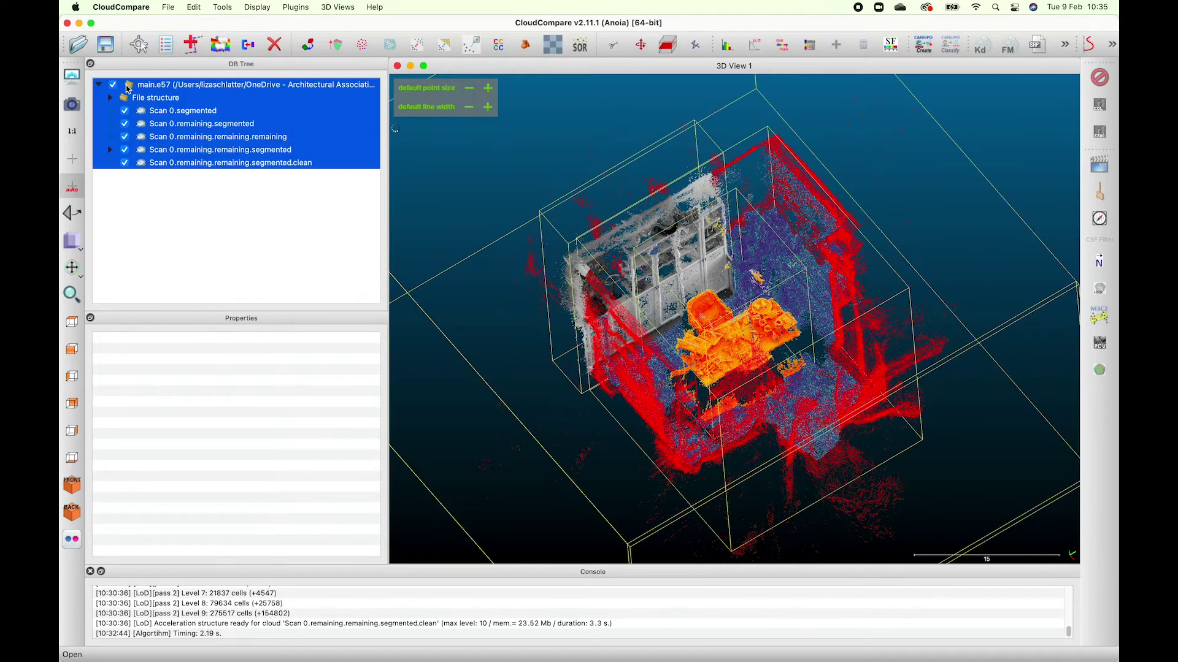
left_click(106, 46)
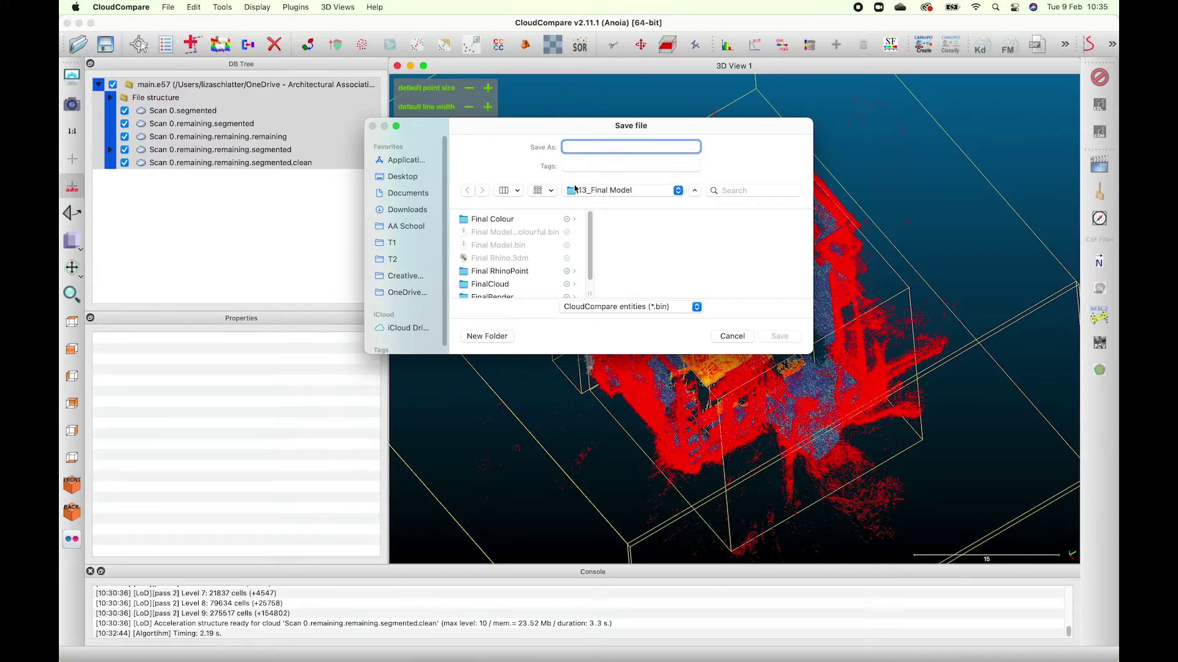
type("Colourize")
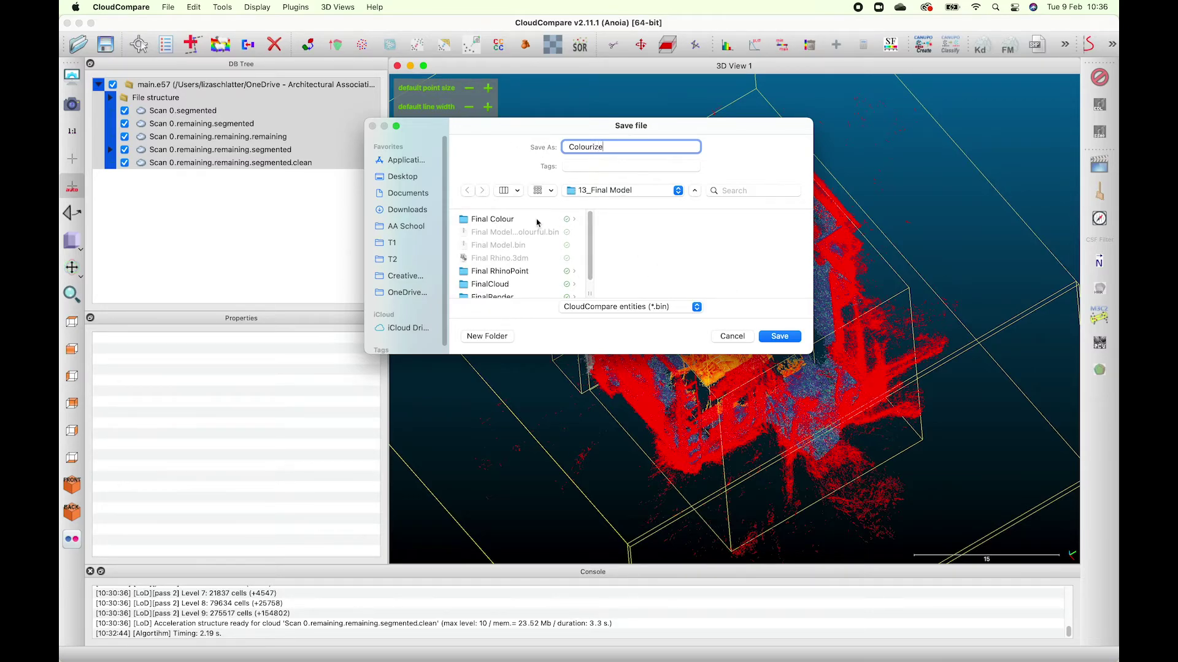
left_click(695, 305)
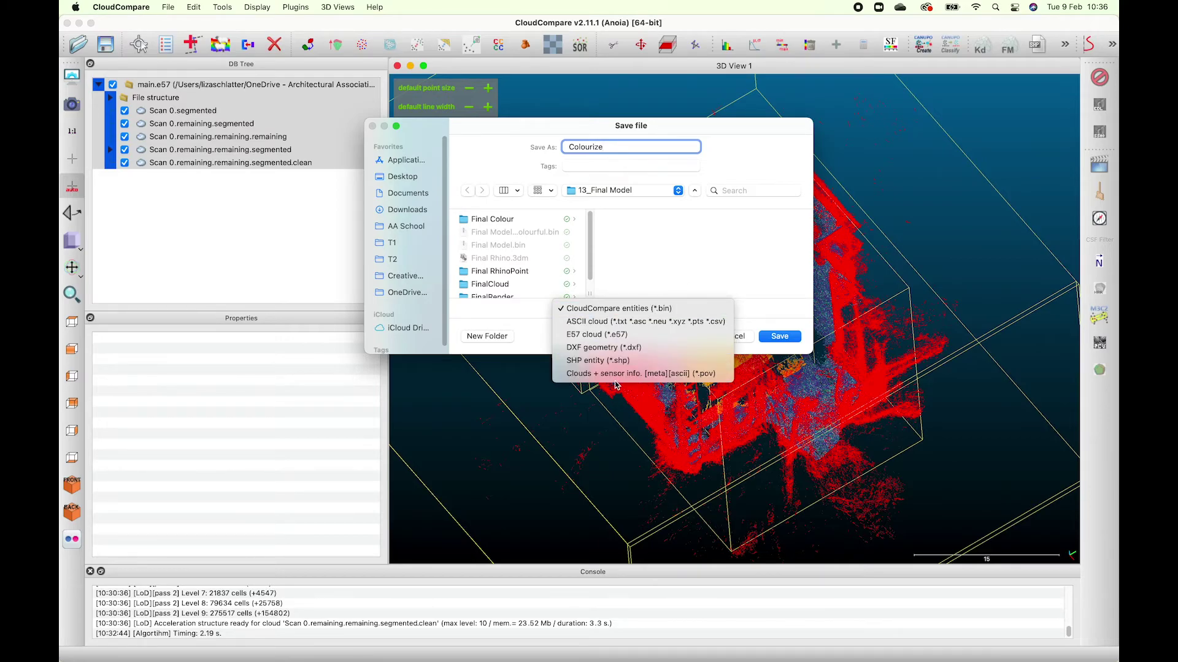
left_click(631, 309)
left_click(787, 338)
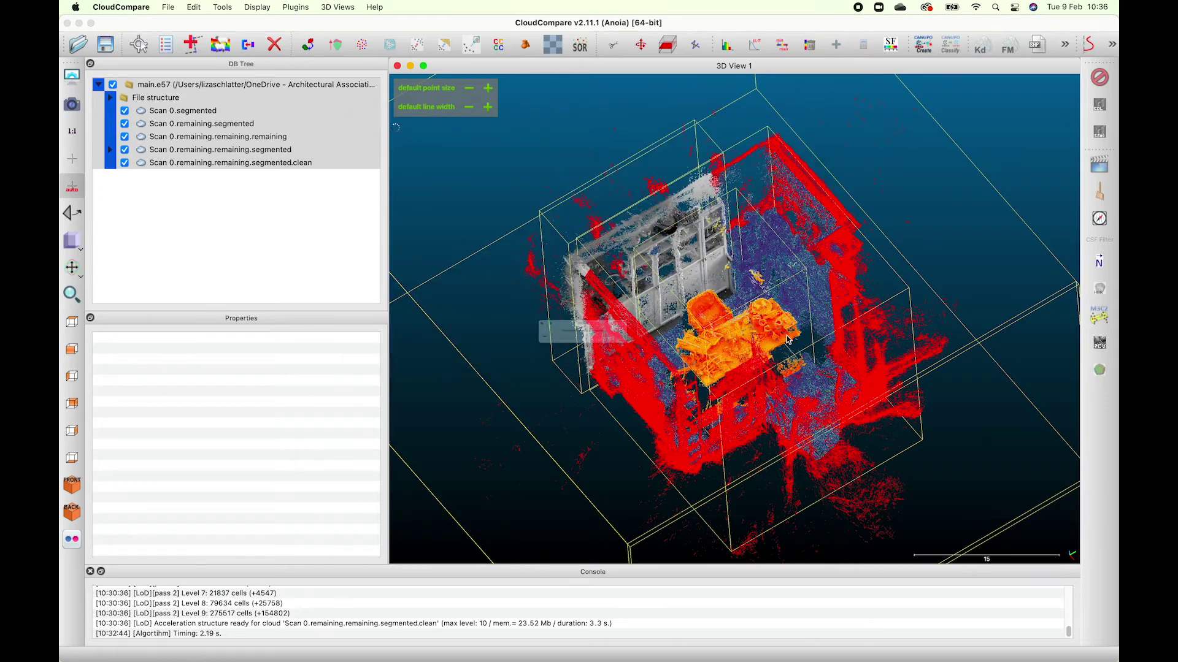